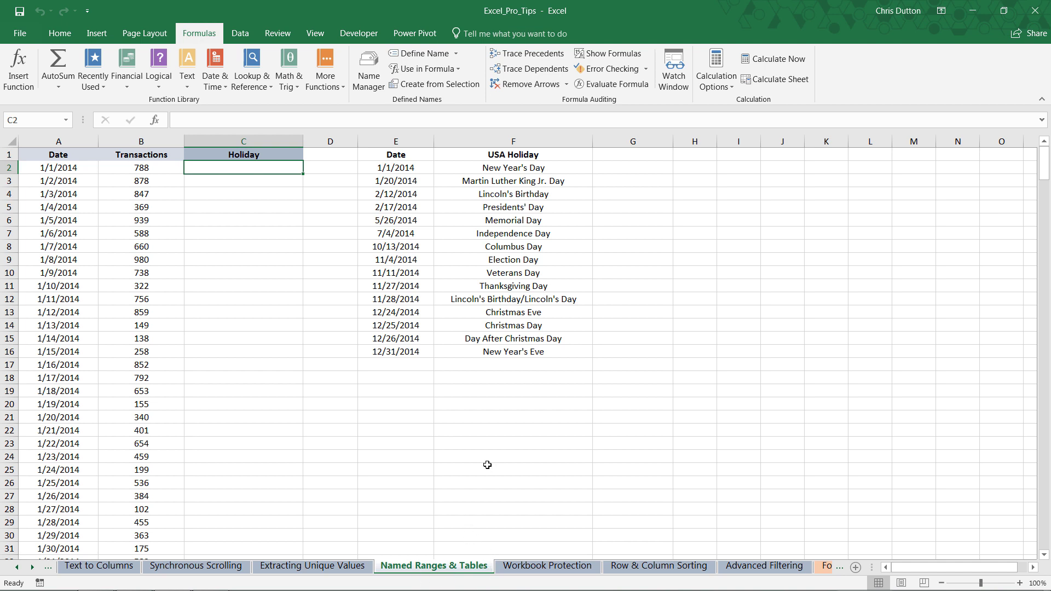
Go to the TABLE OF CONTENTS sheet and follow its link to the Named Ranges & Tables sheet.
left_click(32, 567)
left_click(18, 567)
left_click(18, 567, "ctrl")
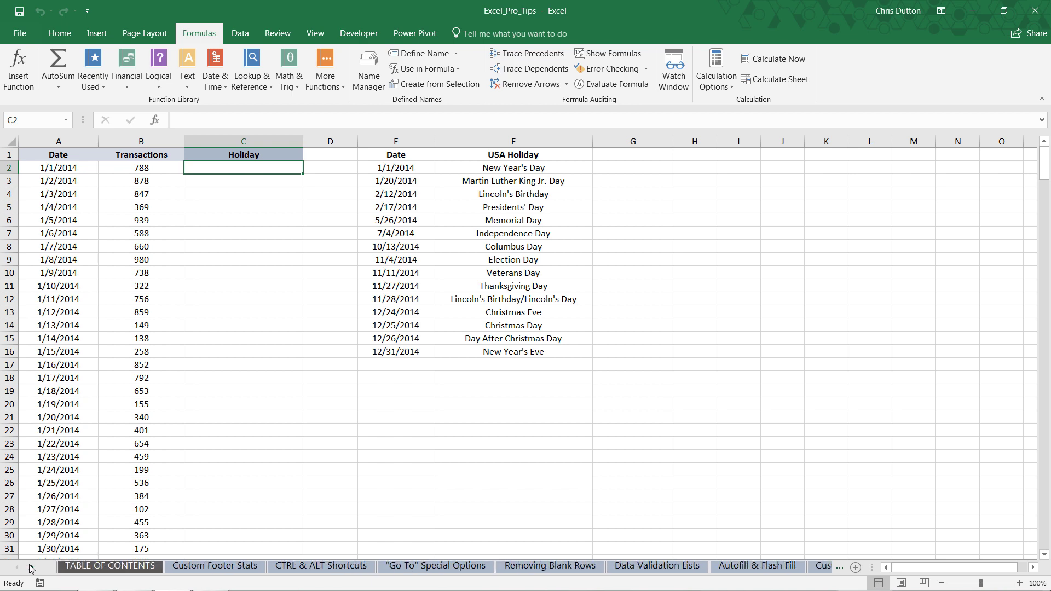
left_click(111, 567)
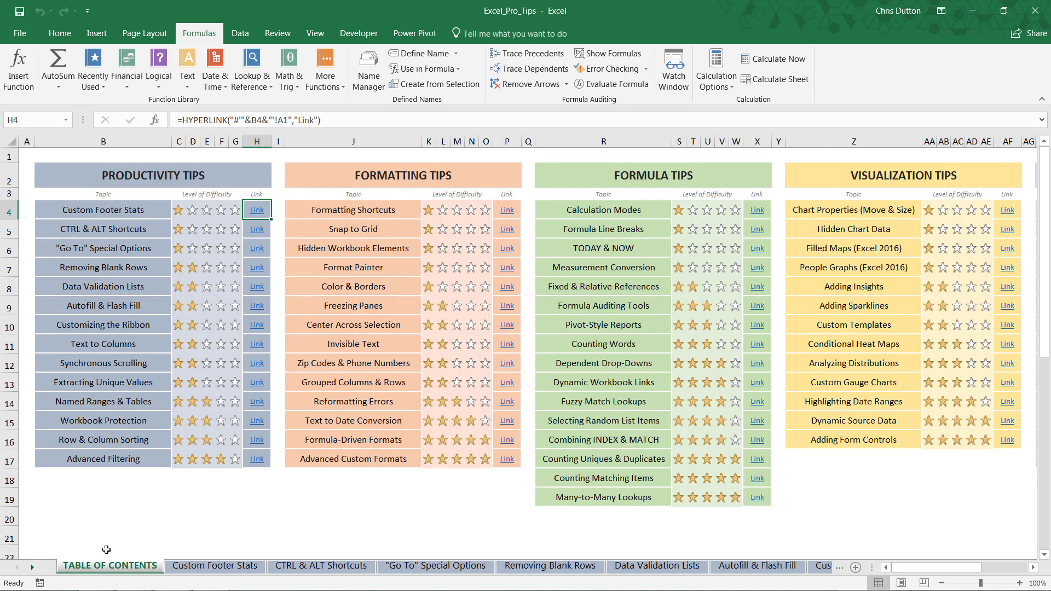
left_click(256, 405)
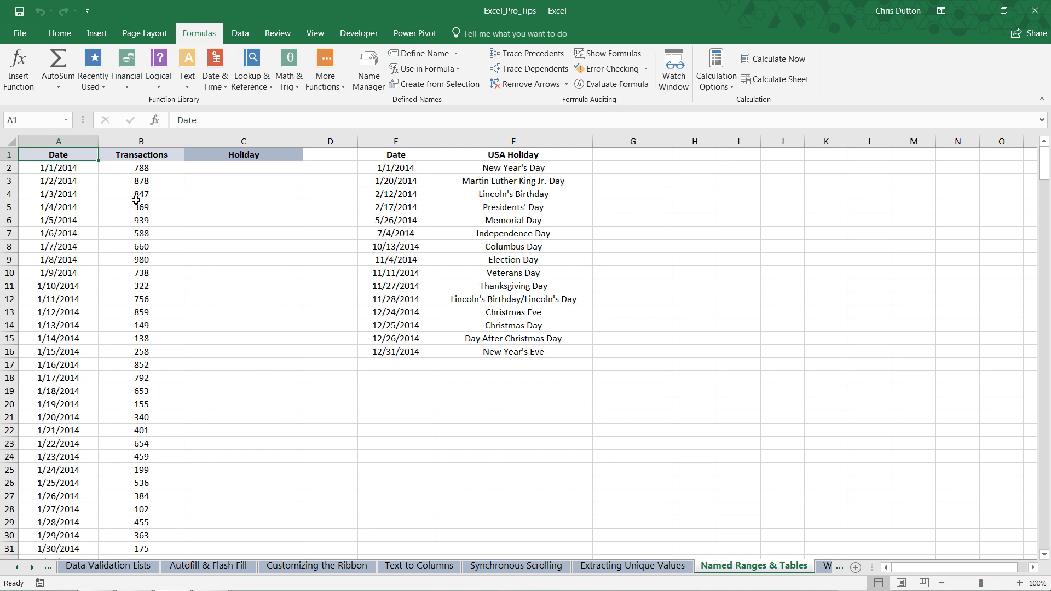
left_click_drag(242, 169, 234, 390)
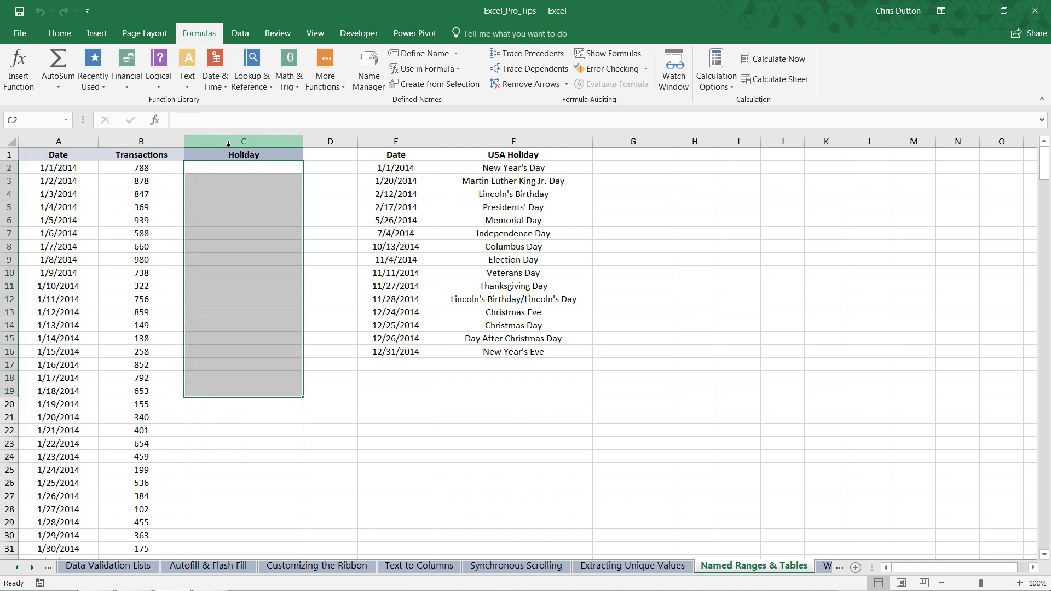
left_click(375, 169)
left_click_drag(410, 180, 534, 356)
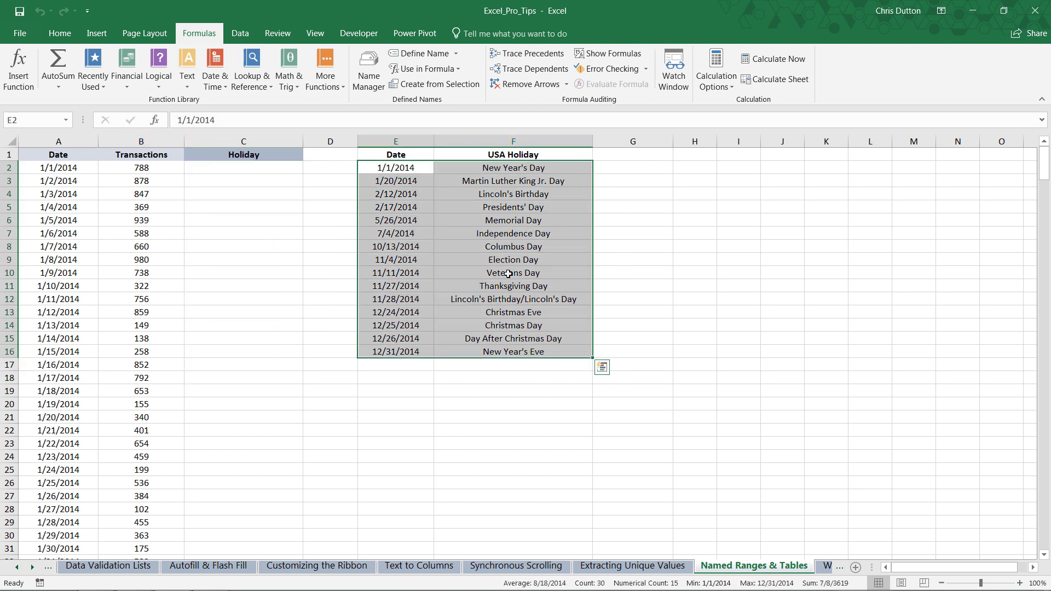
Start a VLOOKUP formula in C2 with A2 as the lookup value and the absolute range $E$2:$F$16 as the table array.
left_click(232, 168)
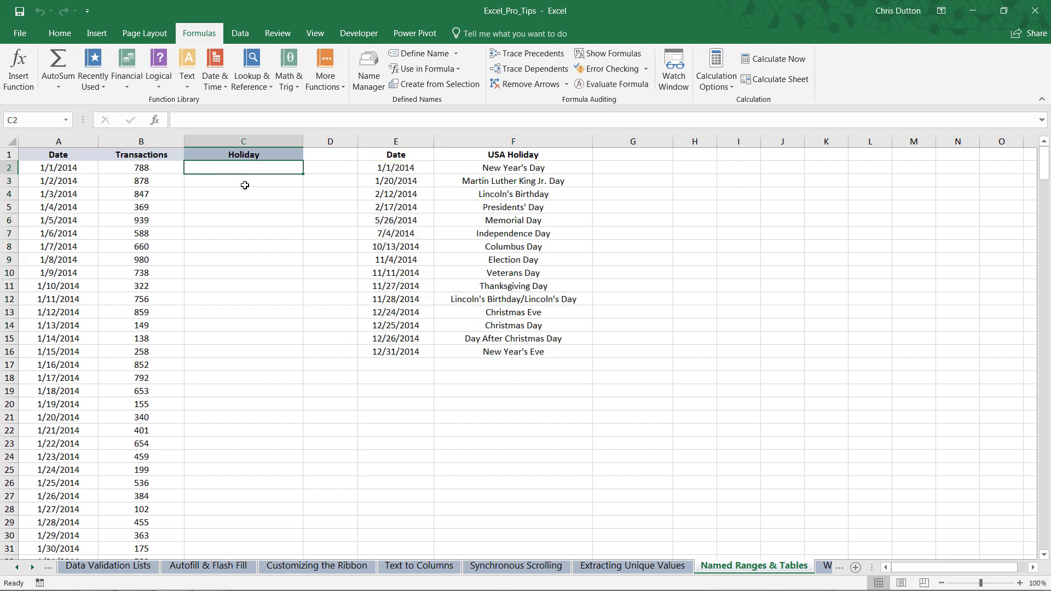
type("=V")
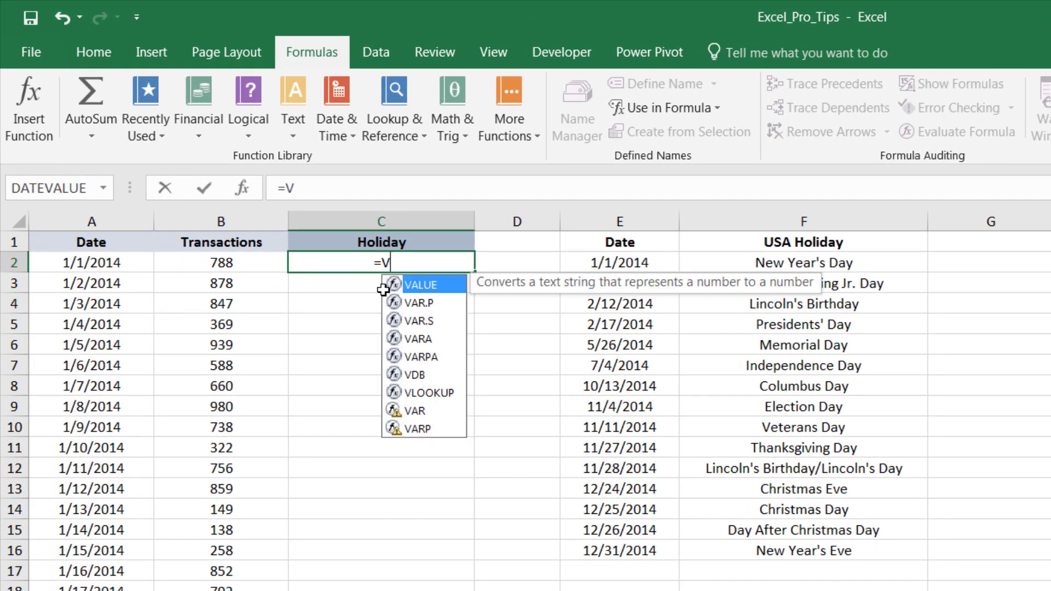
type("LOOKUP(")
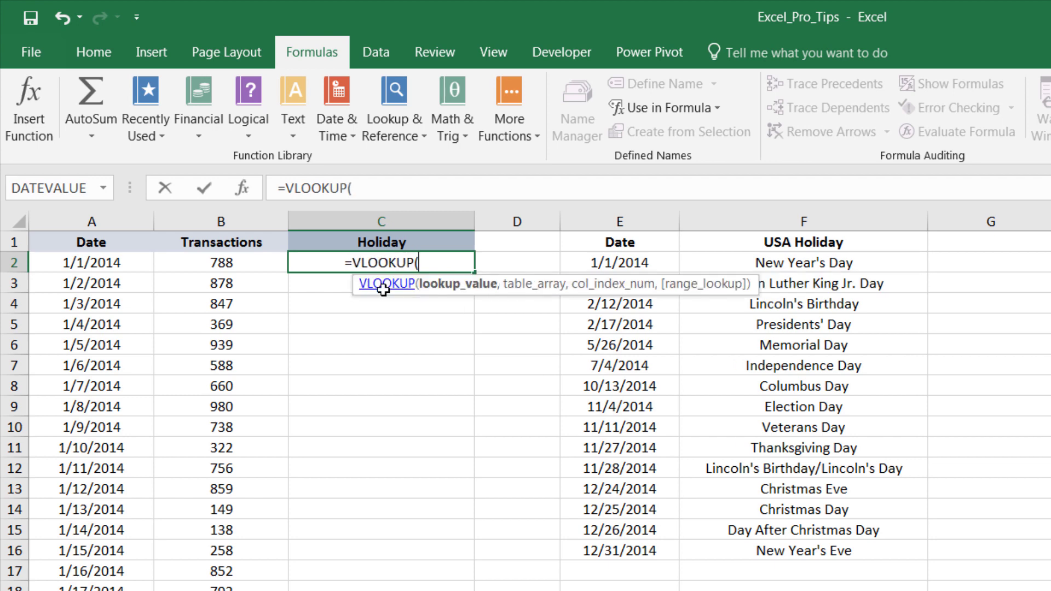
key("Left")
key("Left")
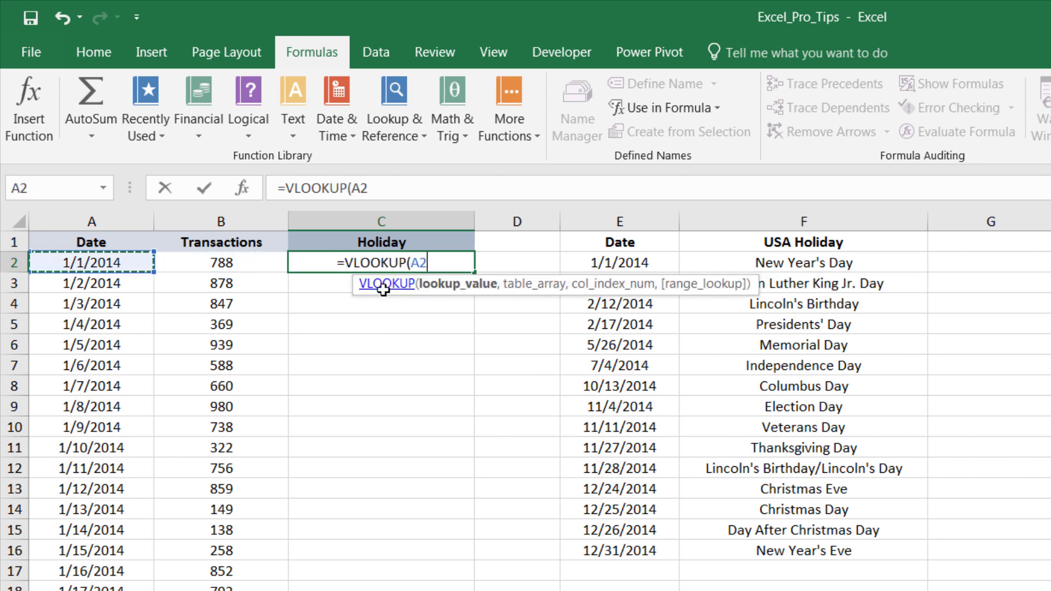
type(",")
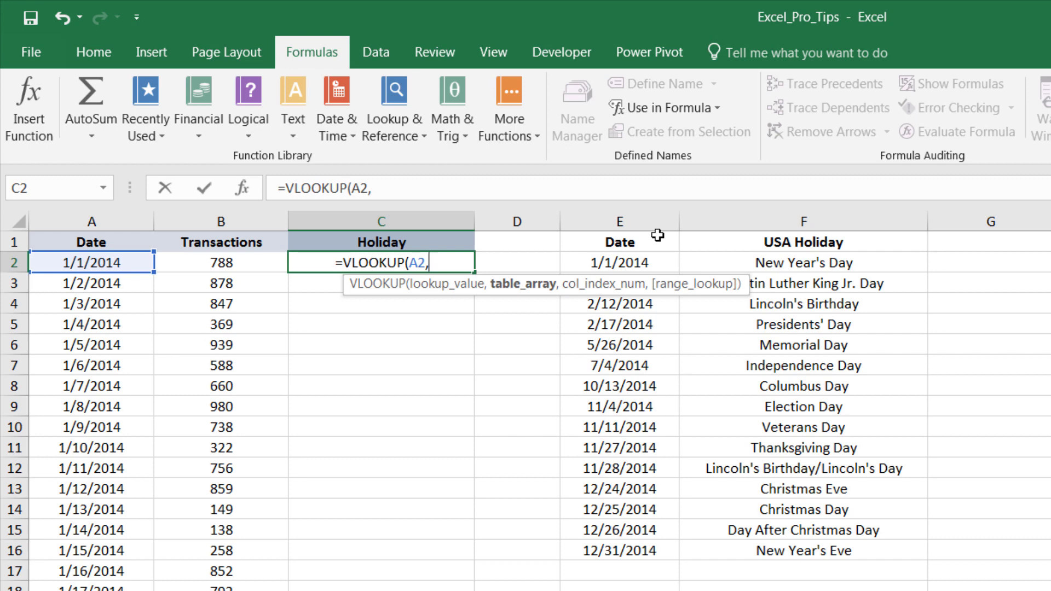
left_click_drag(586, 261, 853, 551)
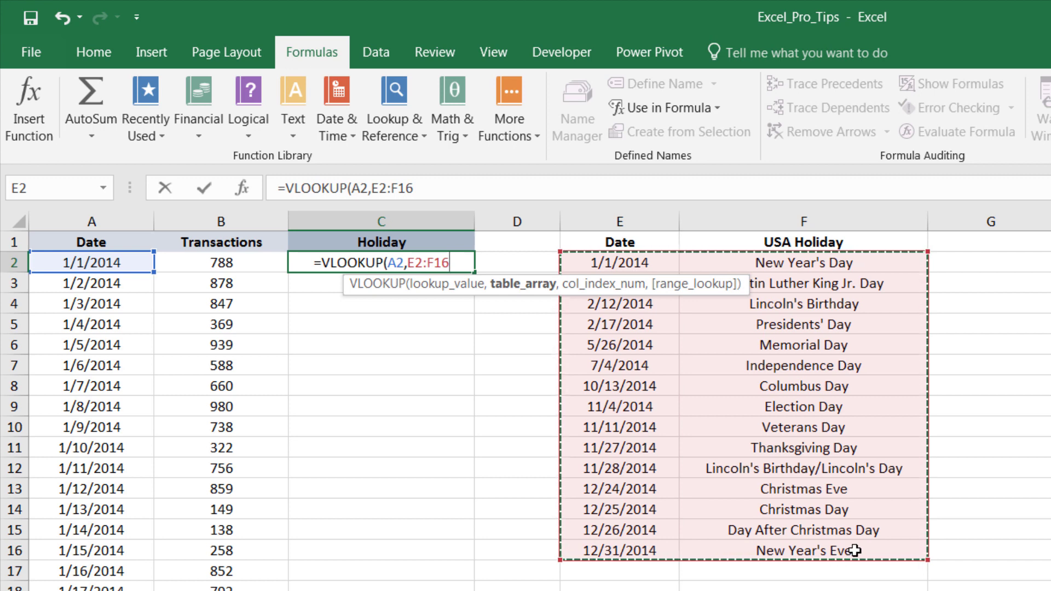
key("F4")
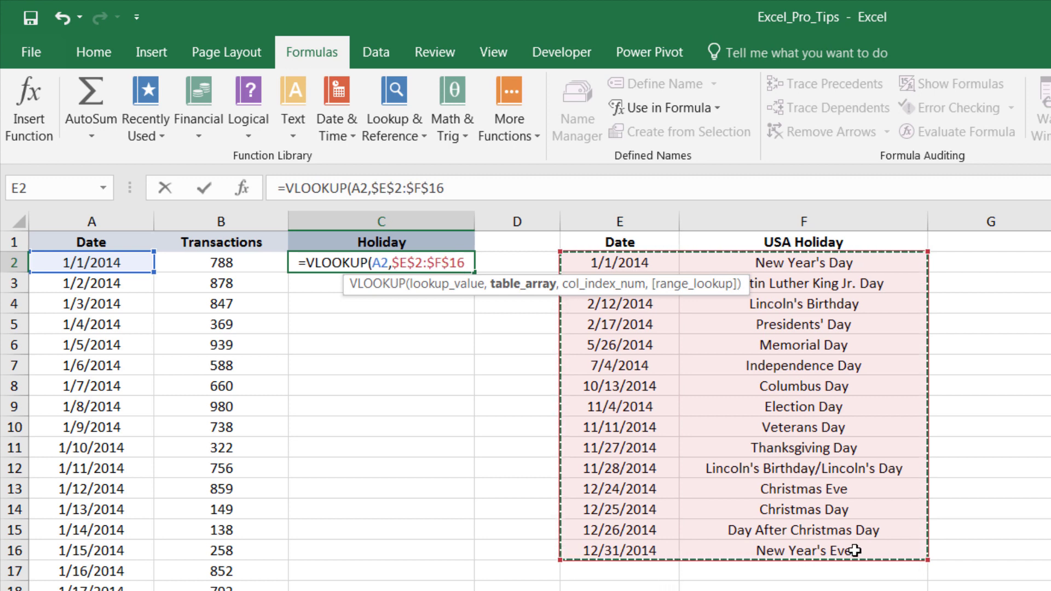
Complete the C2 VLOOKUP with column index 2 and exact match FALSE, and fill it down the Holiday column.
type(",")
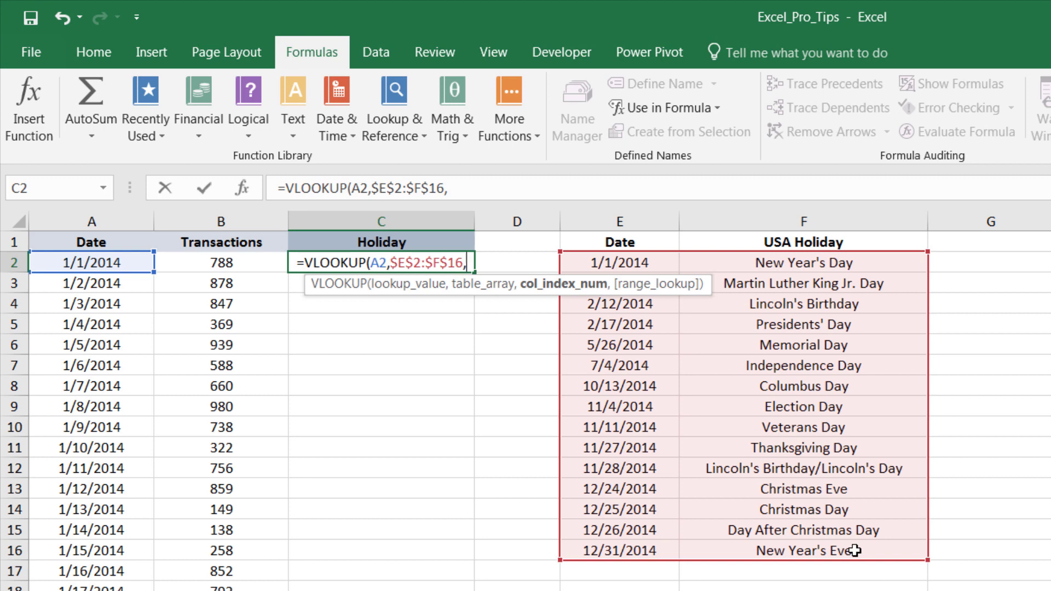
type("2")
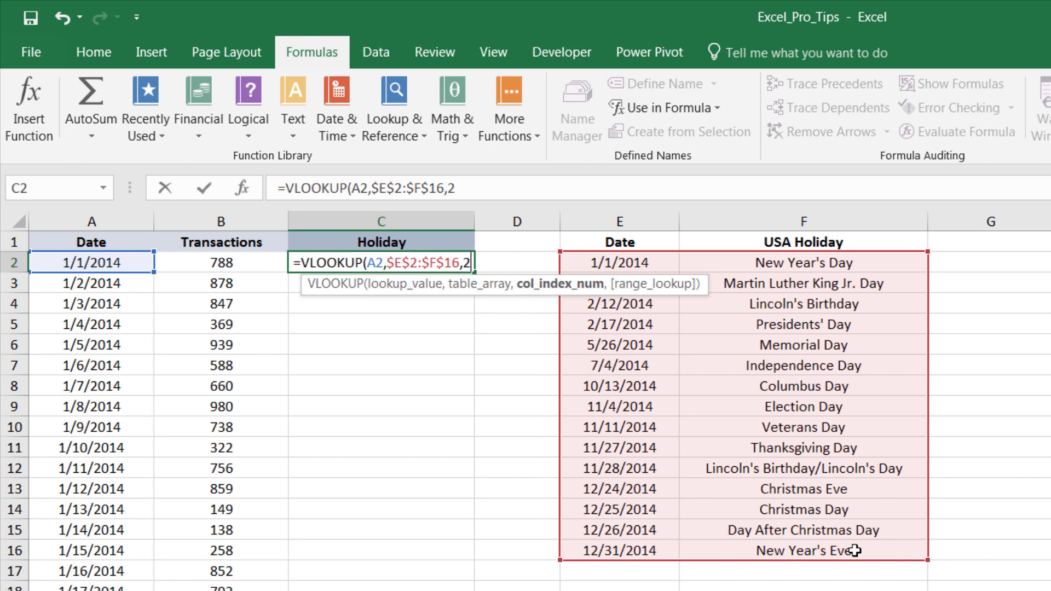
type(",")
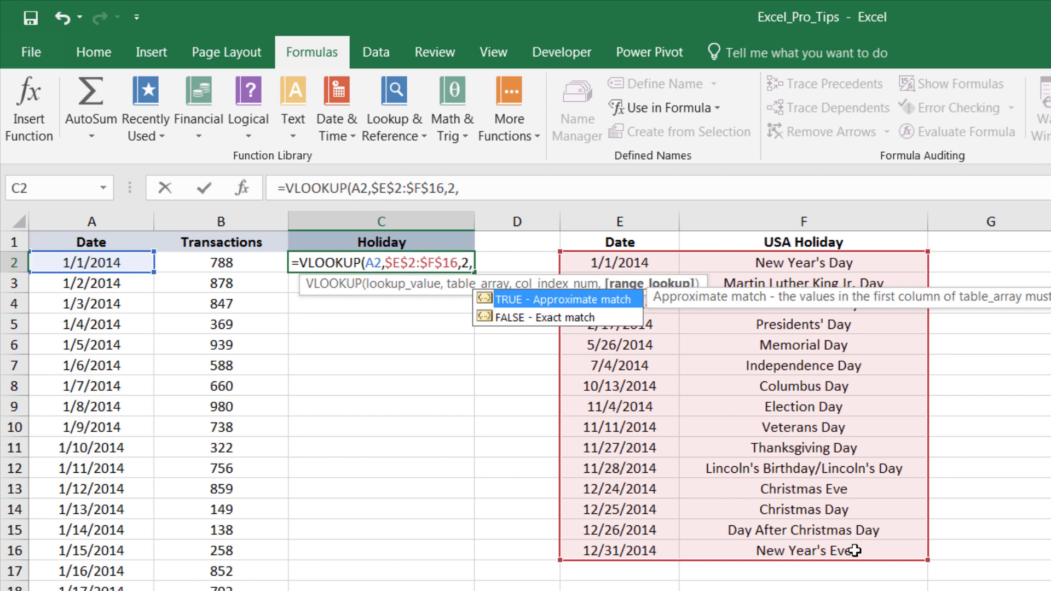
key("Down")
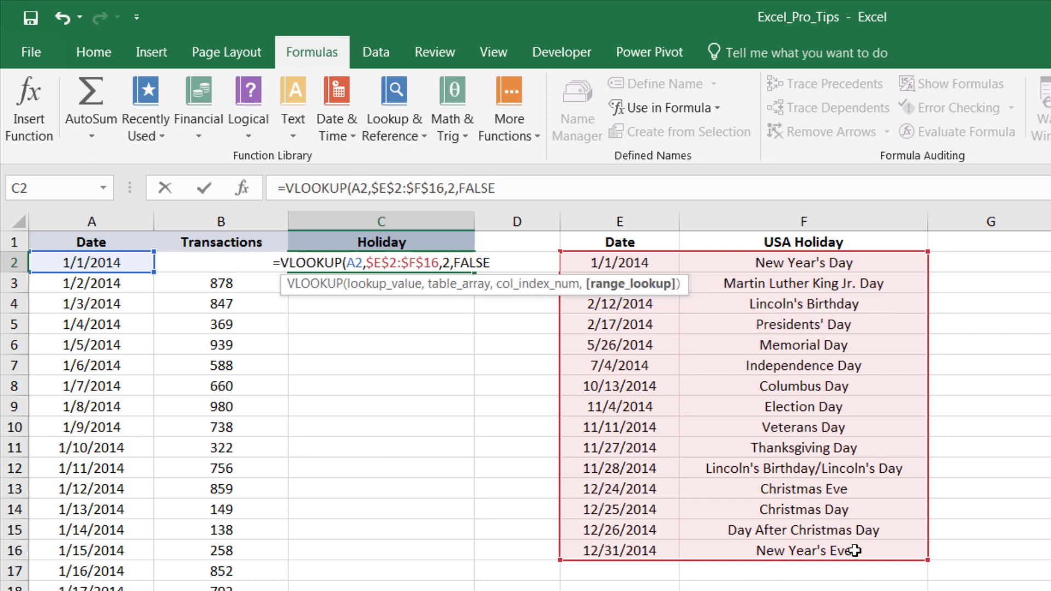
type(")")
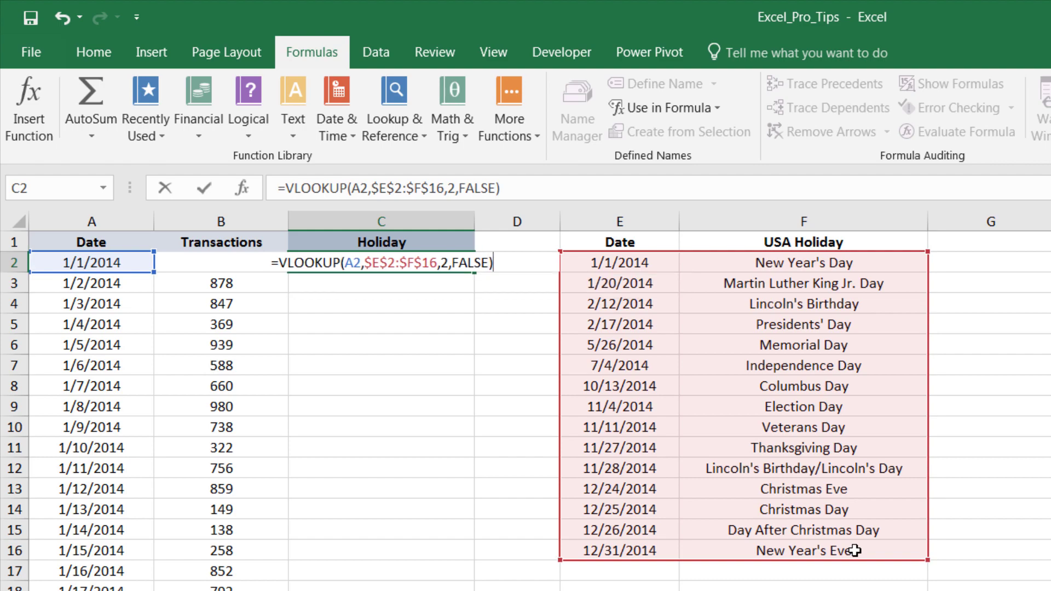
key("Return")
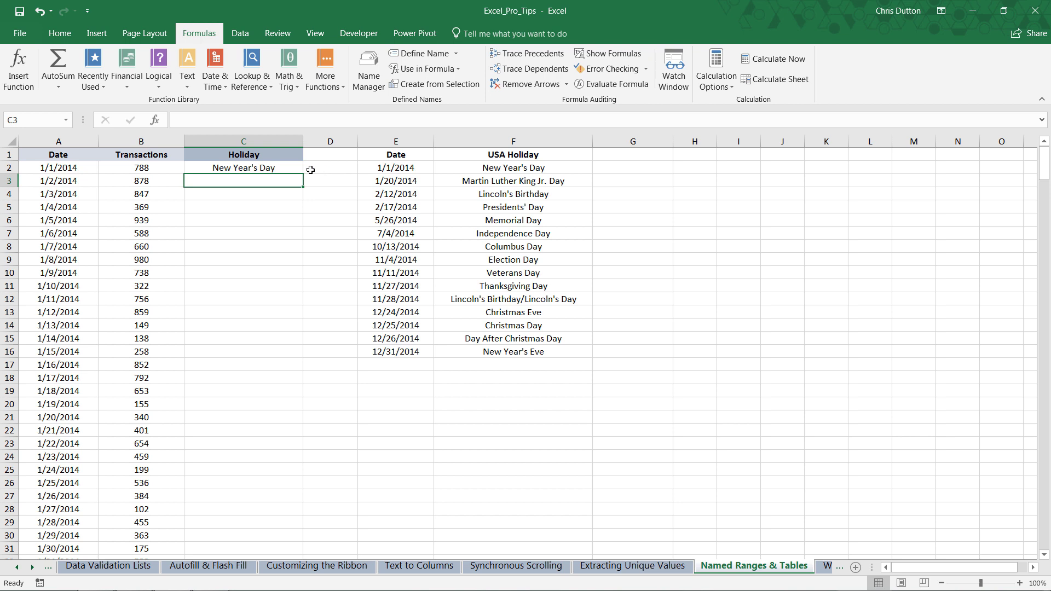
left_click(282, 169)
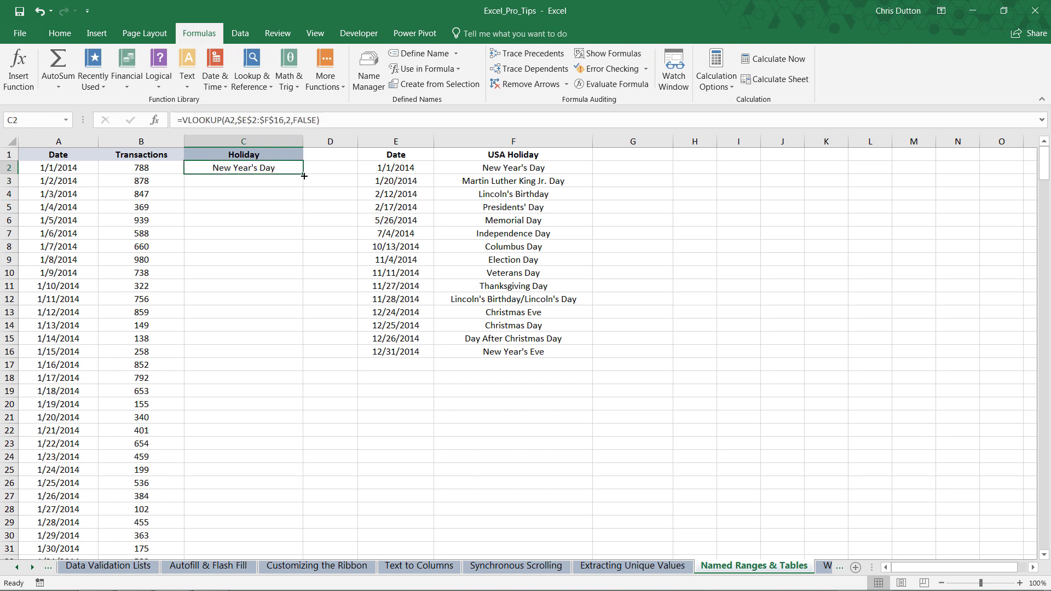
double_click(304, 176)
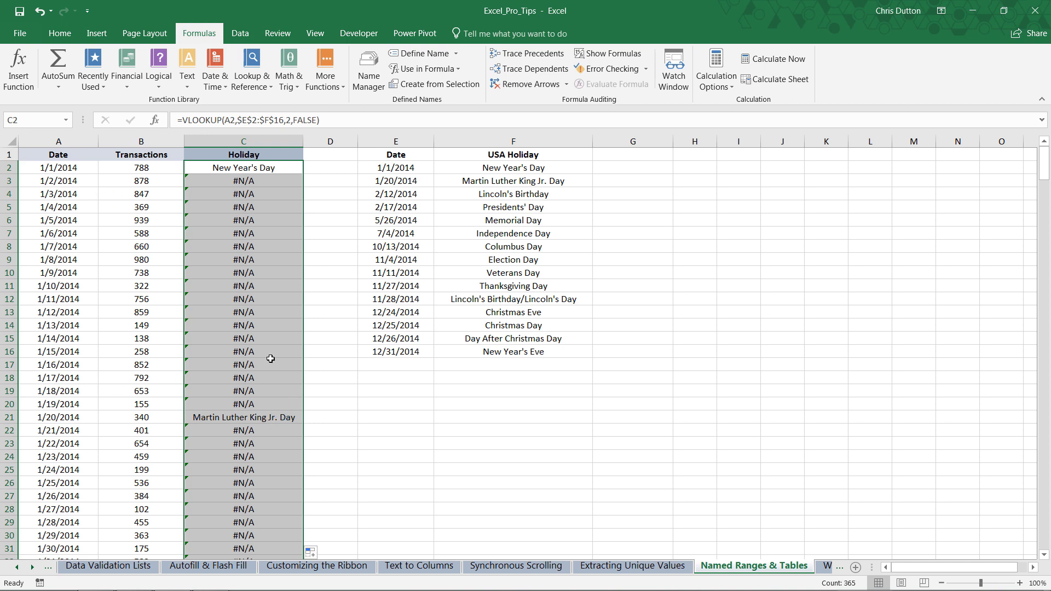
Wrap the C2 VLOOKUP in IFERROR returning "None" and fill the revised formula down the Holiday column.
left_click(261, 168)
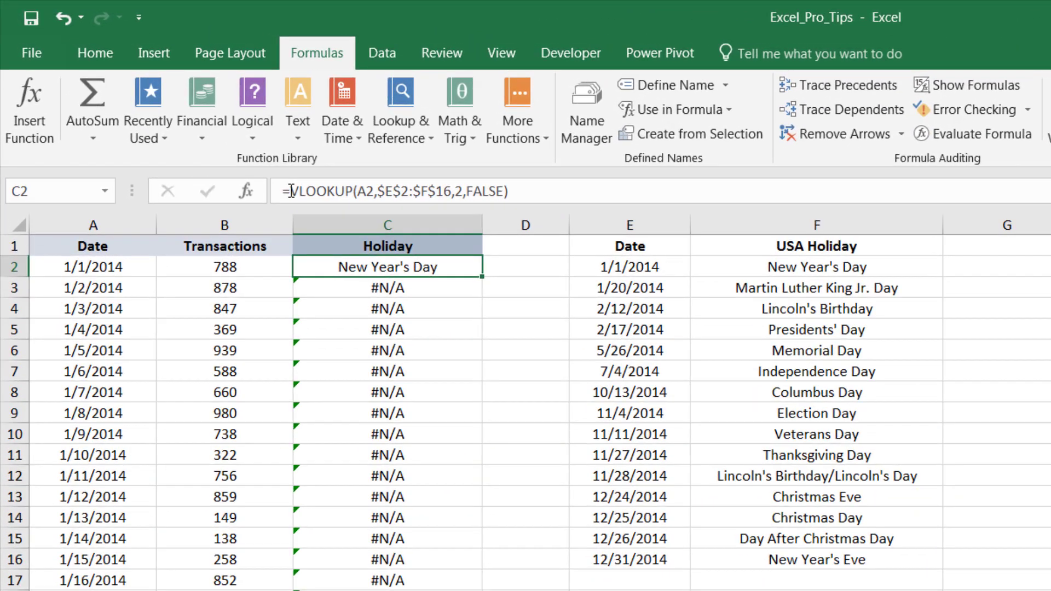
double_click(243, 176)
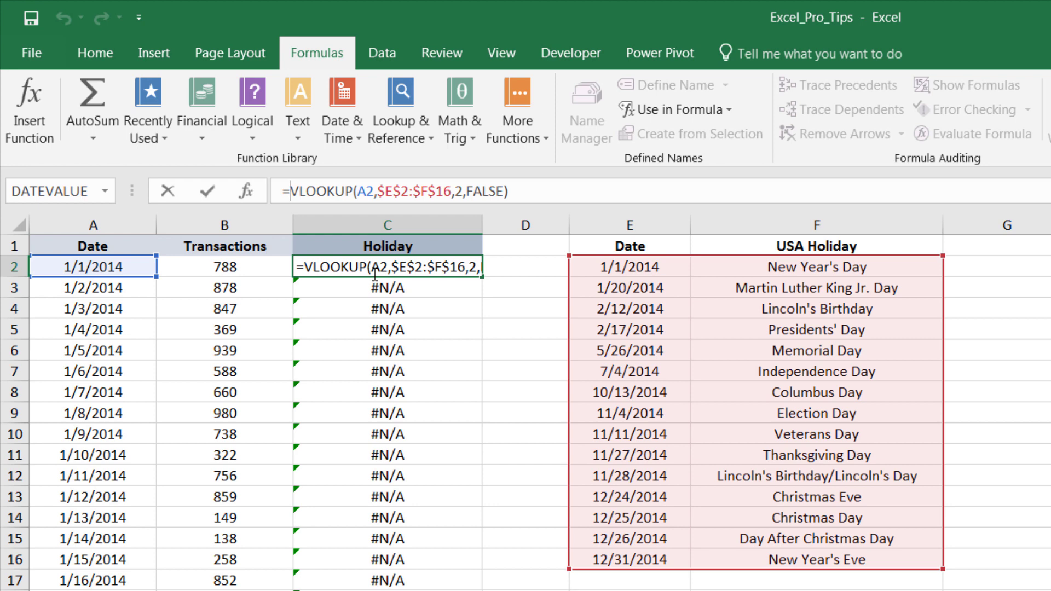
type("IFERROR")
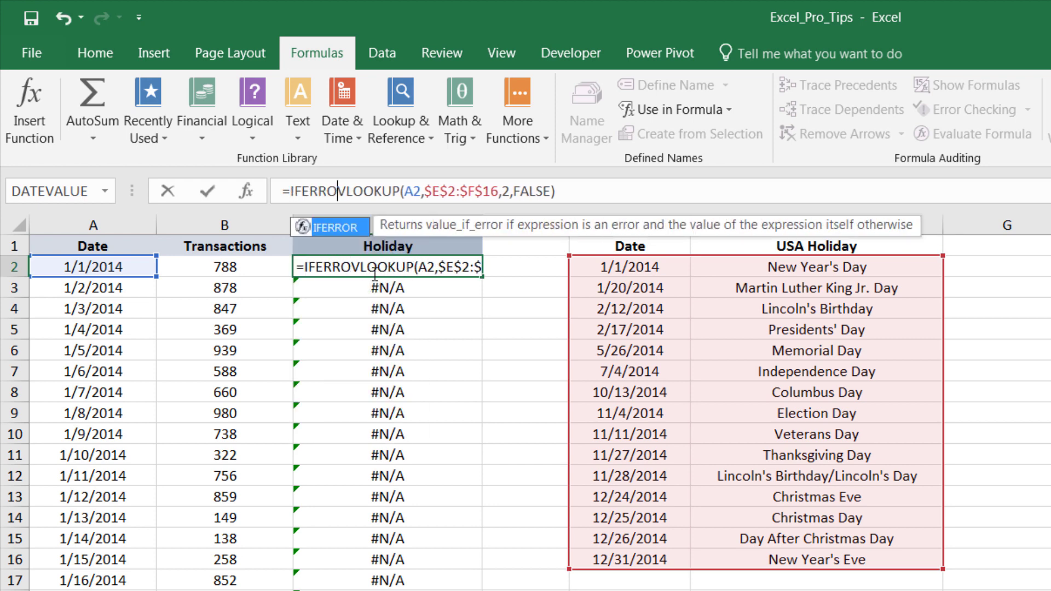
type("(")
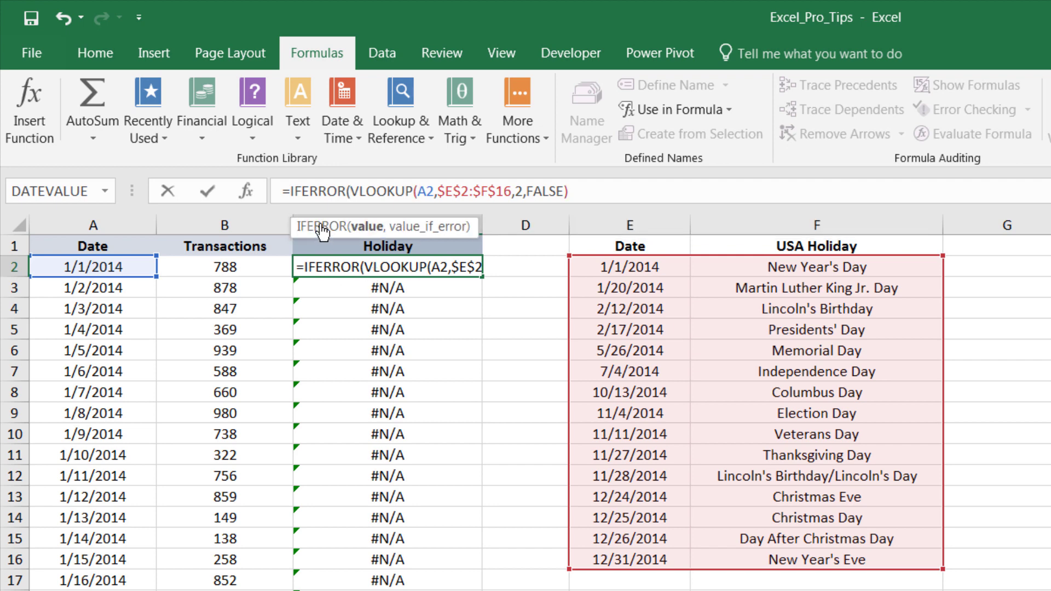
left_click(589, 186)
type(",")
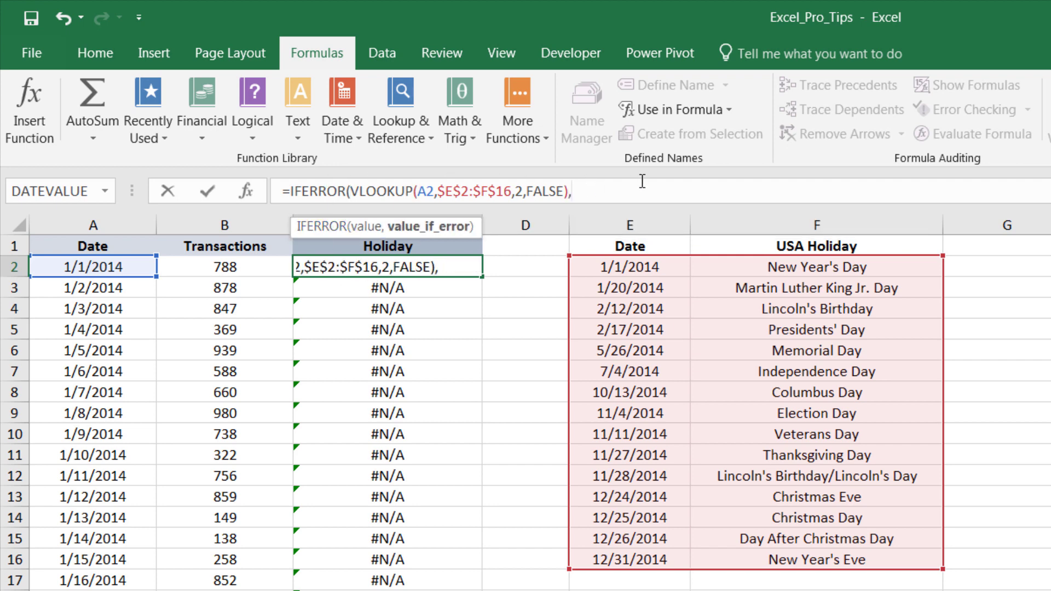
type("\"None\")")
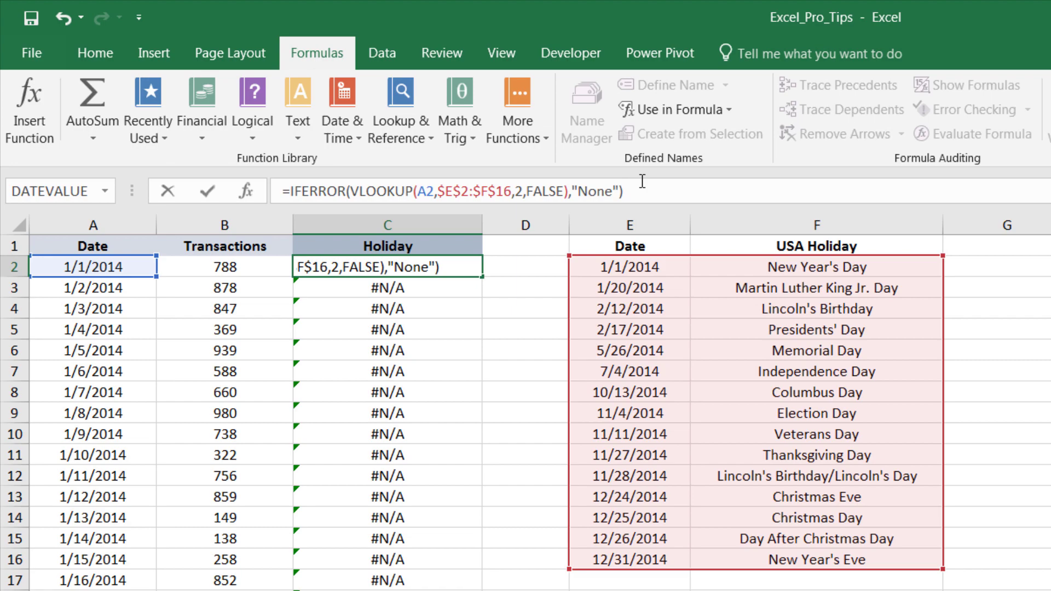
key("Return")
key("Up")
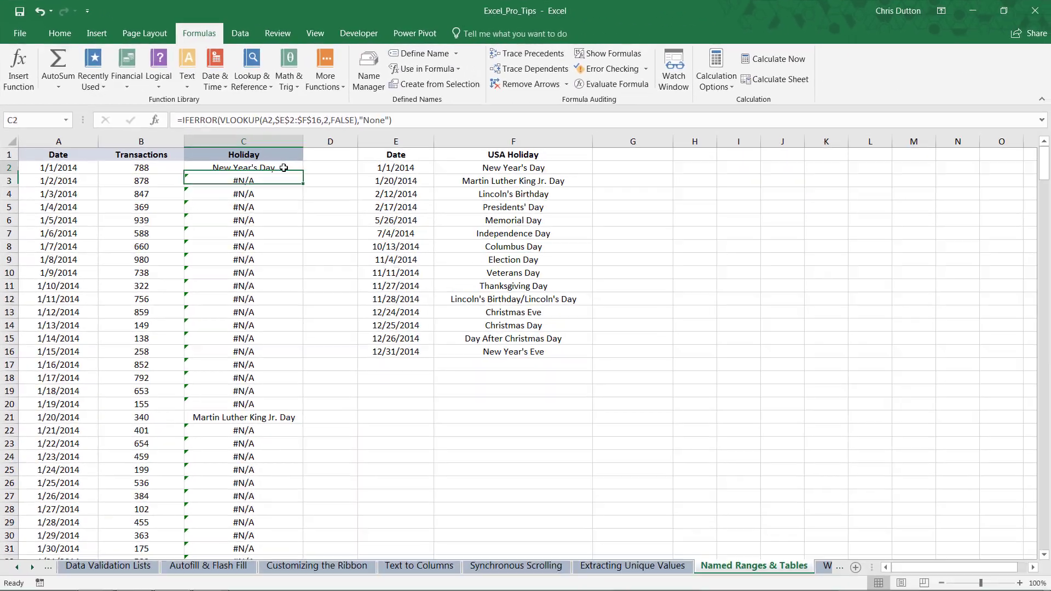
double_click(303, 174)
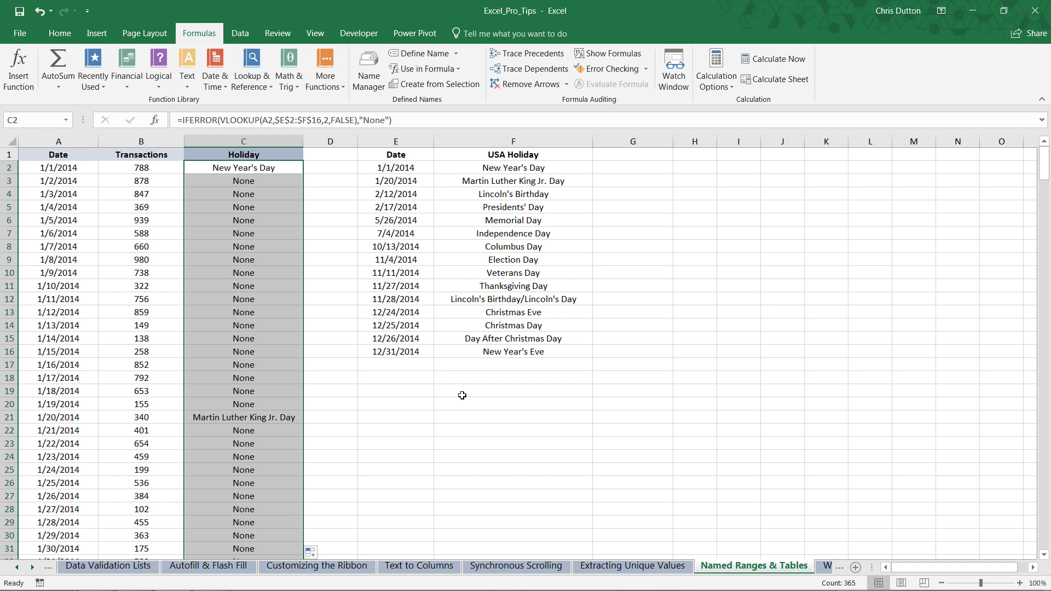
Name the holiday lookup range E2:F16 "Holidays".
left_click_drag(375, 168, 547, 345)
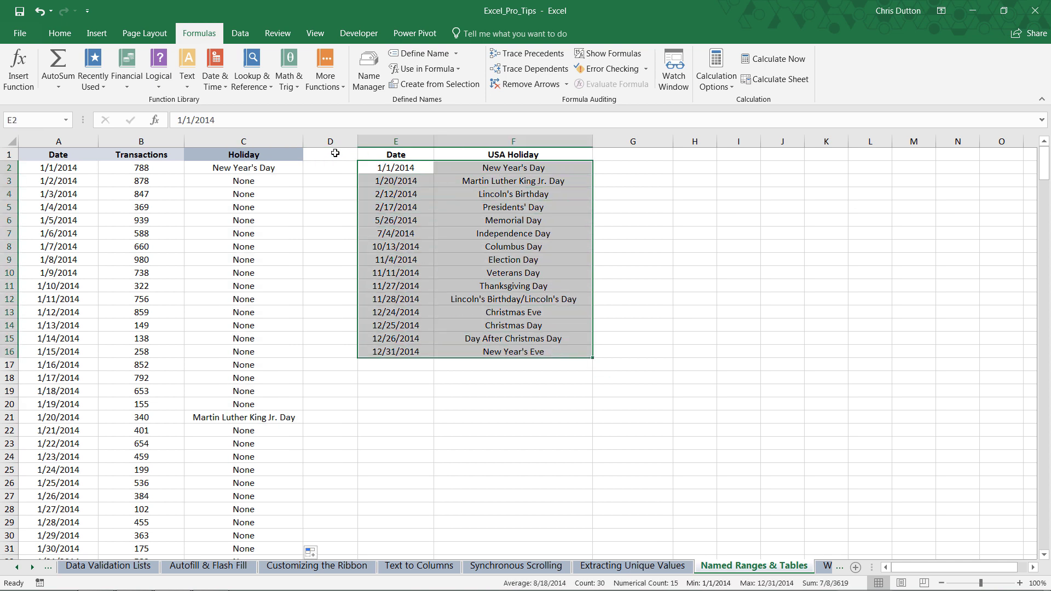
mouse_move(511, 338)
left_click(28, 117)
type("Holidays")
Replace the $E$2:$F$16 table array in the C2 formula with the named range Holidays.
left_click(239, 169)
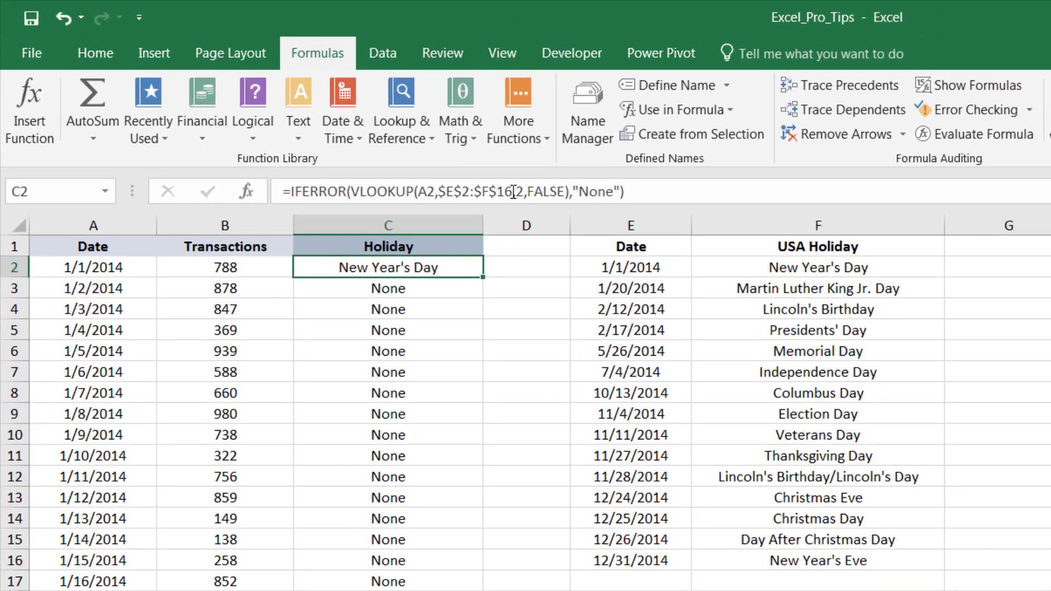
left_click(338, 125)
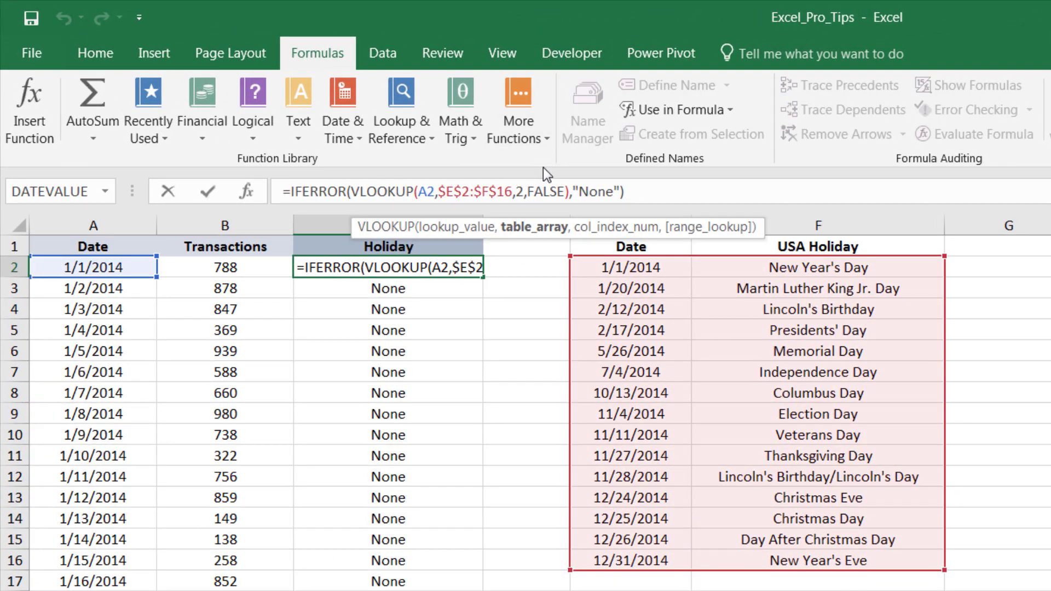
key("BackSpace")
key("BackSpace")
key("BackSpace")
key("BackSpace")
key("BackSpace")
key("BackSpace")
key("BackSpace")
key("BackSpace")
key("BackSpace")
key("BackSpace")
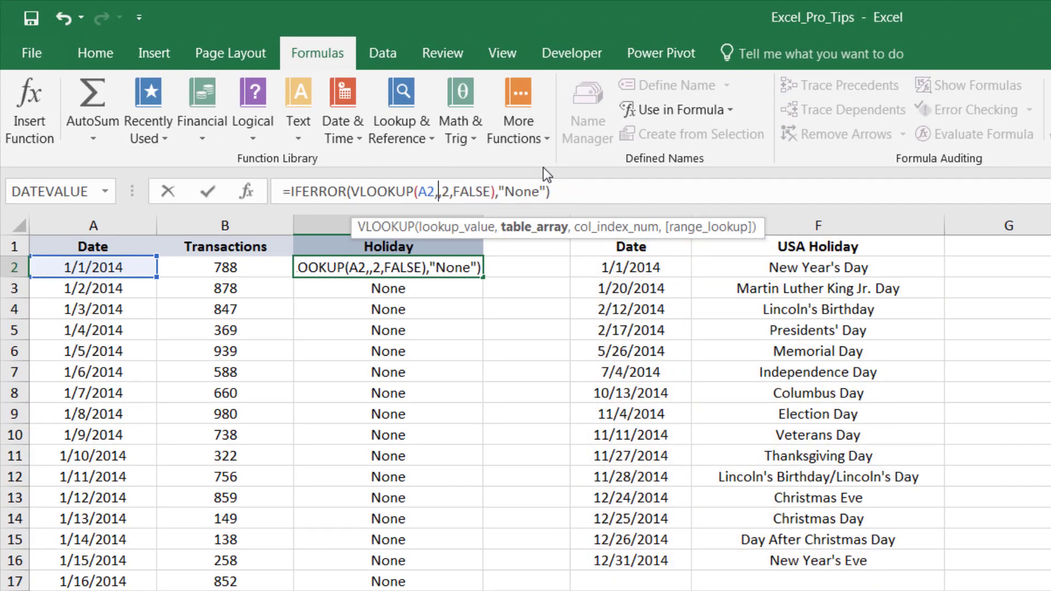
type("hol")
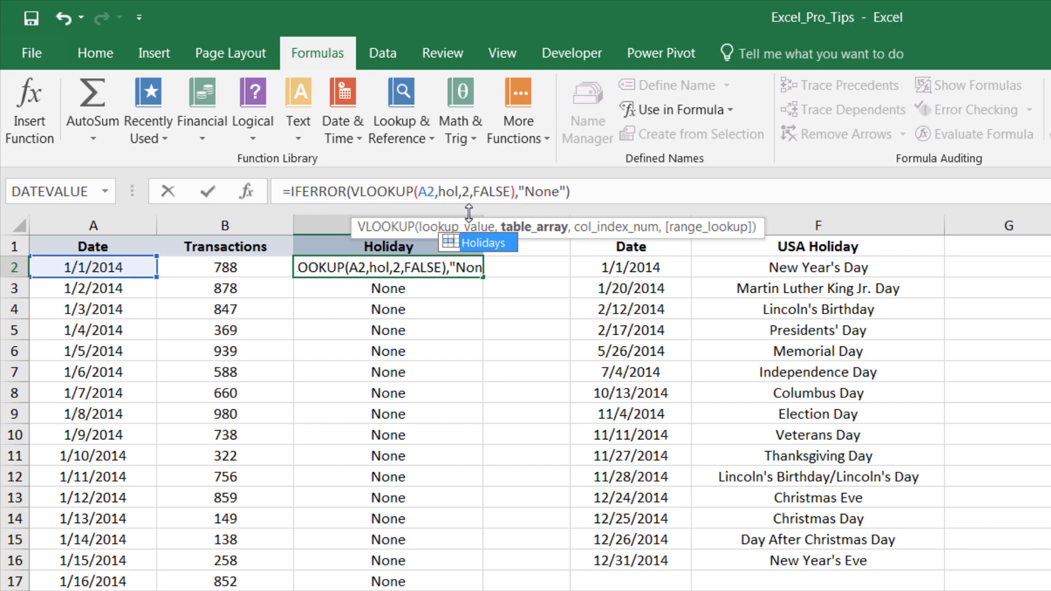
key("Tab")
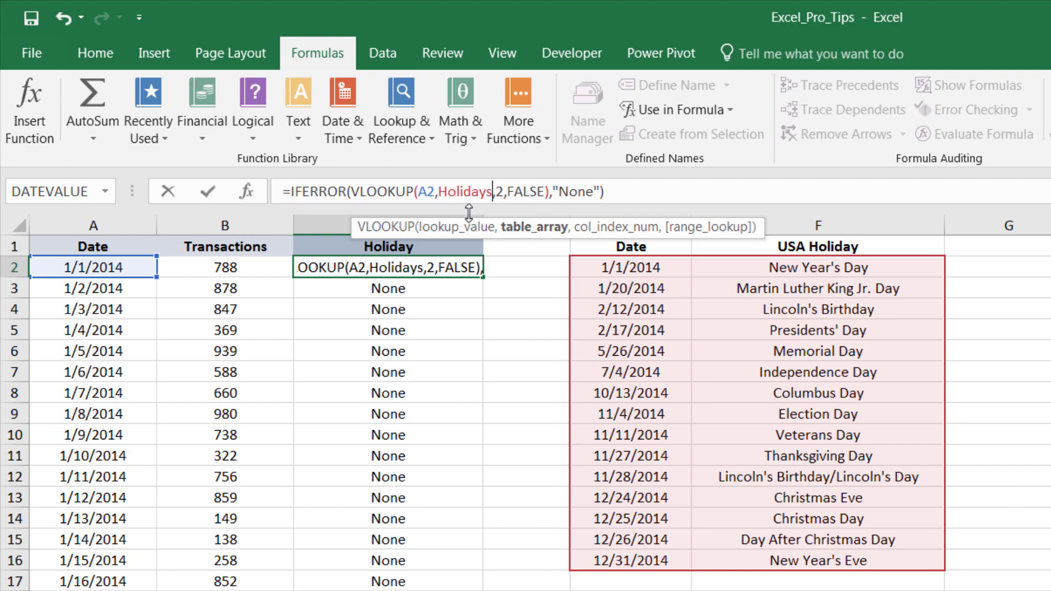
key("Return")
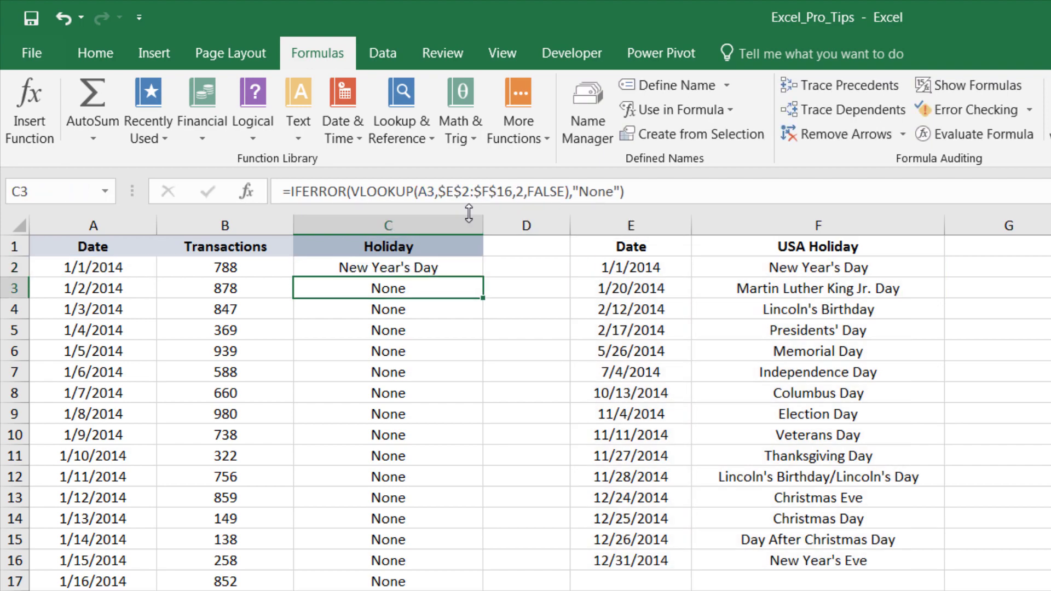
Fill the C2 formula that uses the Holidays named range down the whole Holiday column.
left_click(471, 269)
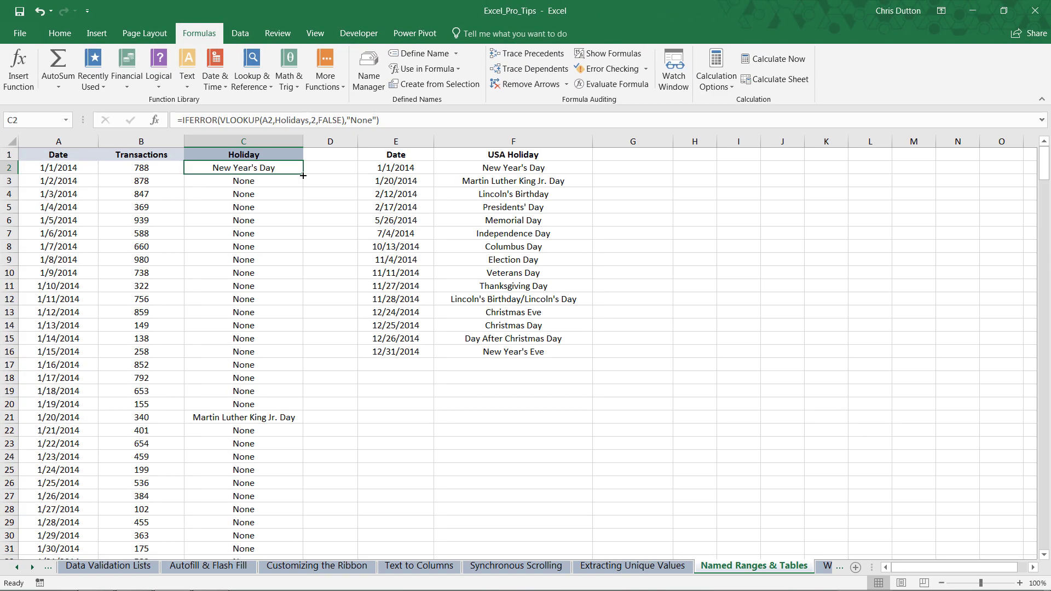
double_click(303, 175)
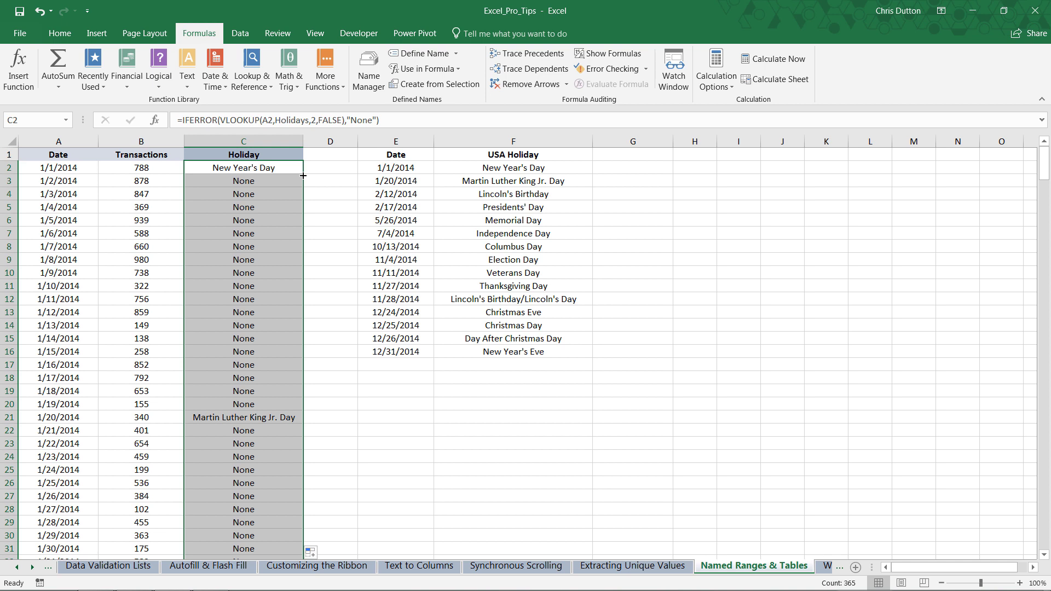
Add the date 9/1/2014 and a personal birthday entry in row 17, directly below the holiday list.
left_click(405, 363)
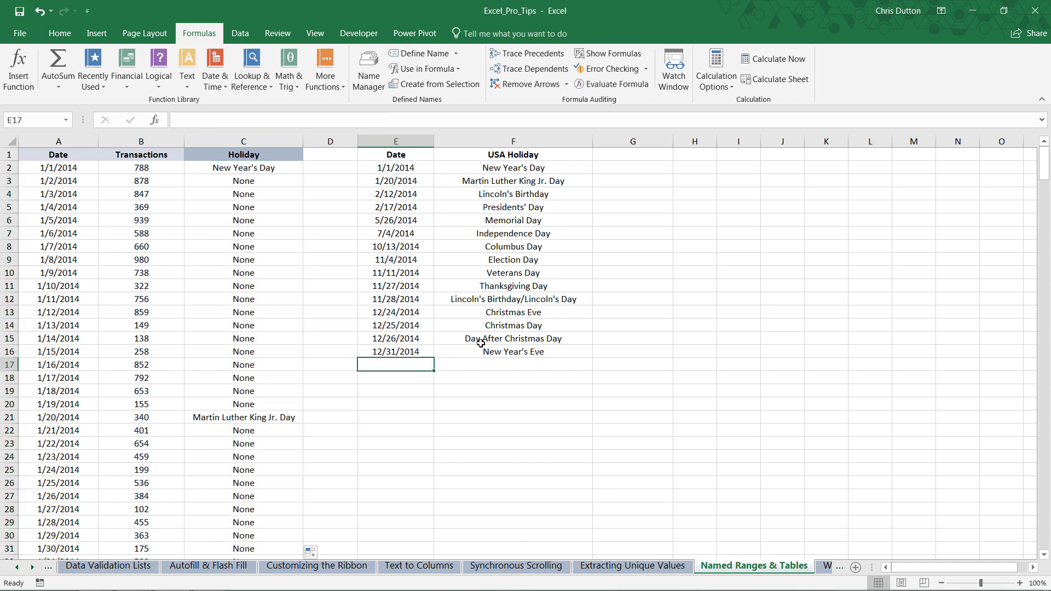
type("9/1/2014")
key("Return")
key("Up")
key("Right")
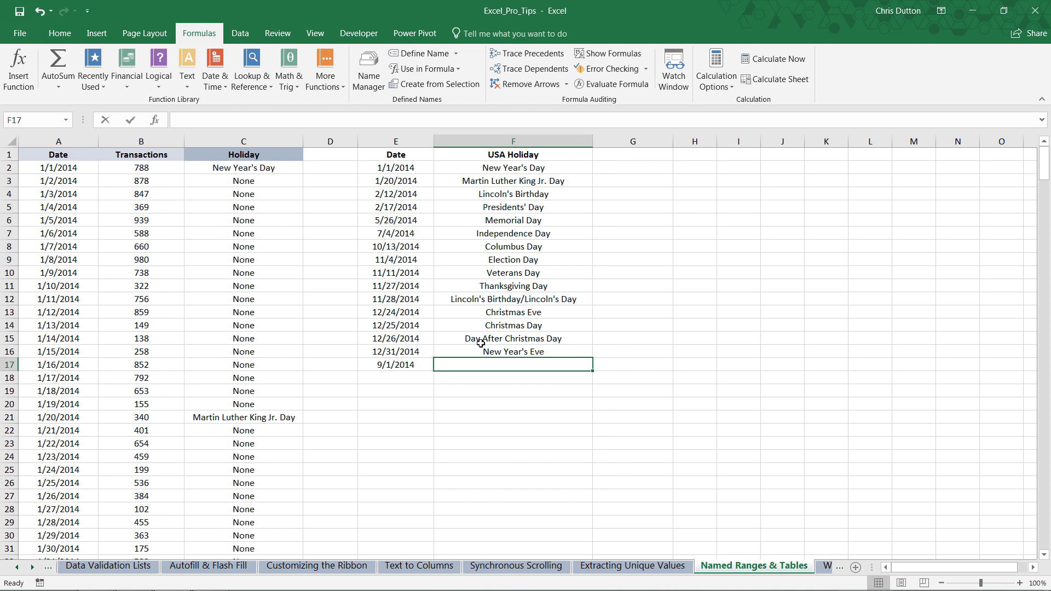
type("Chris' Birthday")
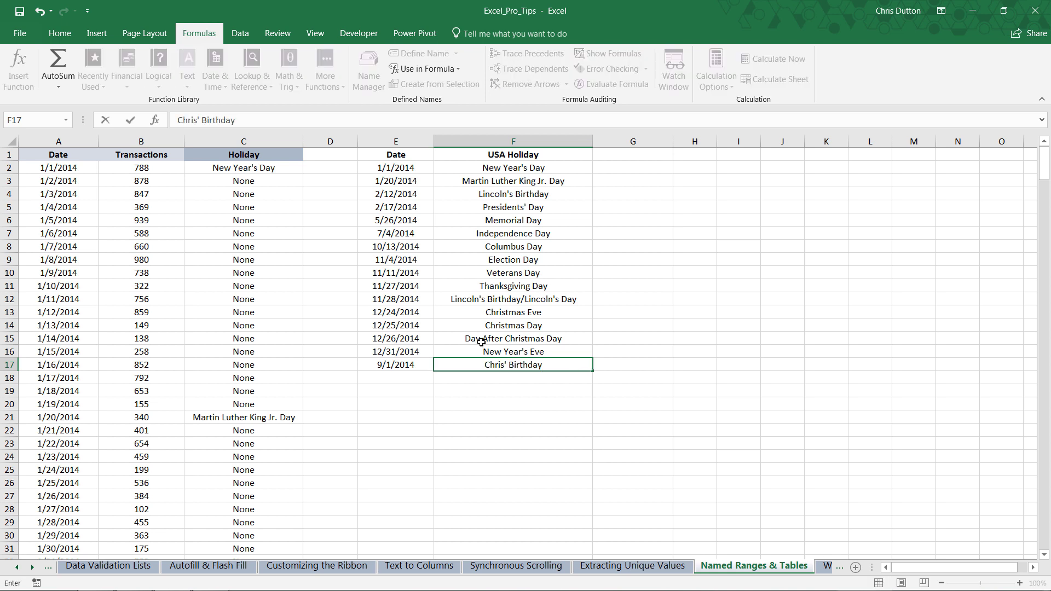
key("Return")
Check the Holiday formula for 9/1/2014 in C245 and the extent of the Holidays named range, E2:F16.
left_click(255, 244)
scroll(254, 292, "down", 7)
scroll(254, 292, "down", 20)
scroll(255, 286, "down", 20)
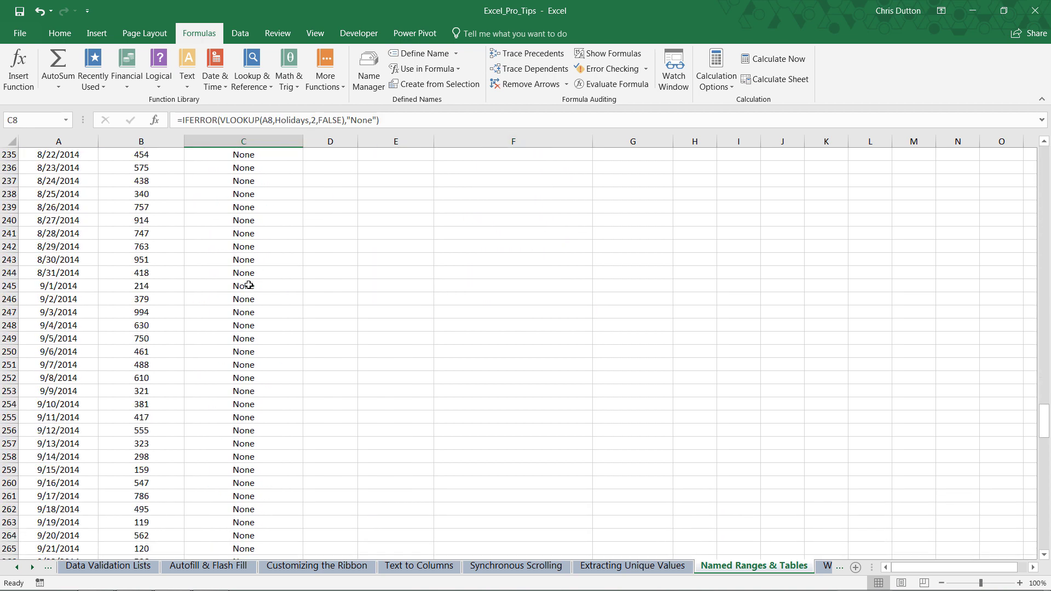
left_click(246, 286)
left_click_drag(1045, 419, 1045, 154)
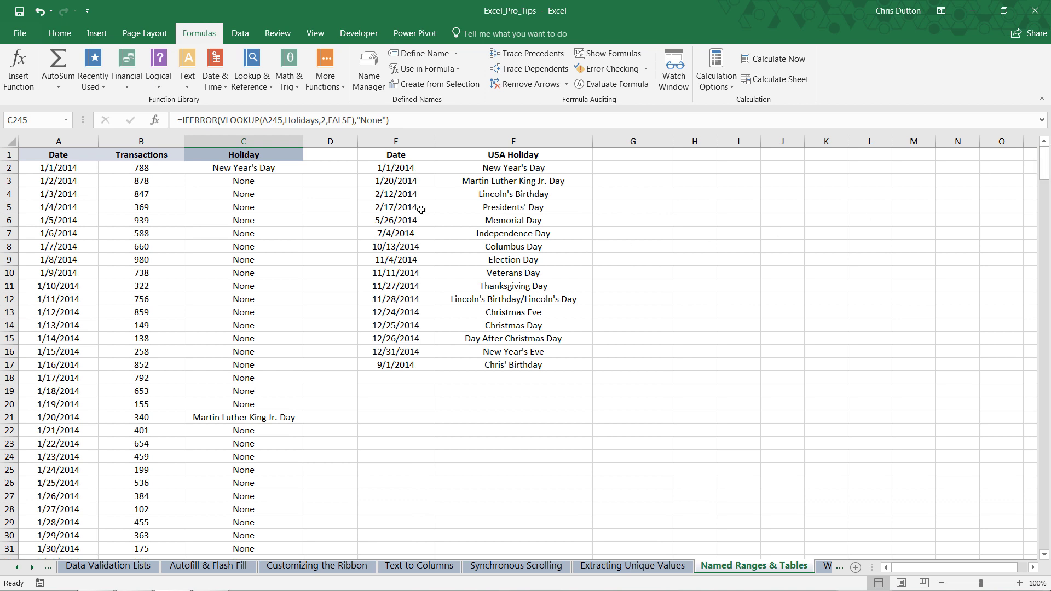
left_click_drag(383, 166, 497, 352)
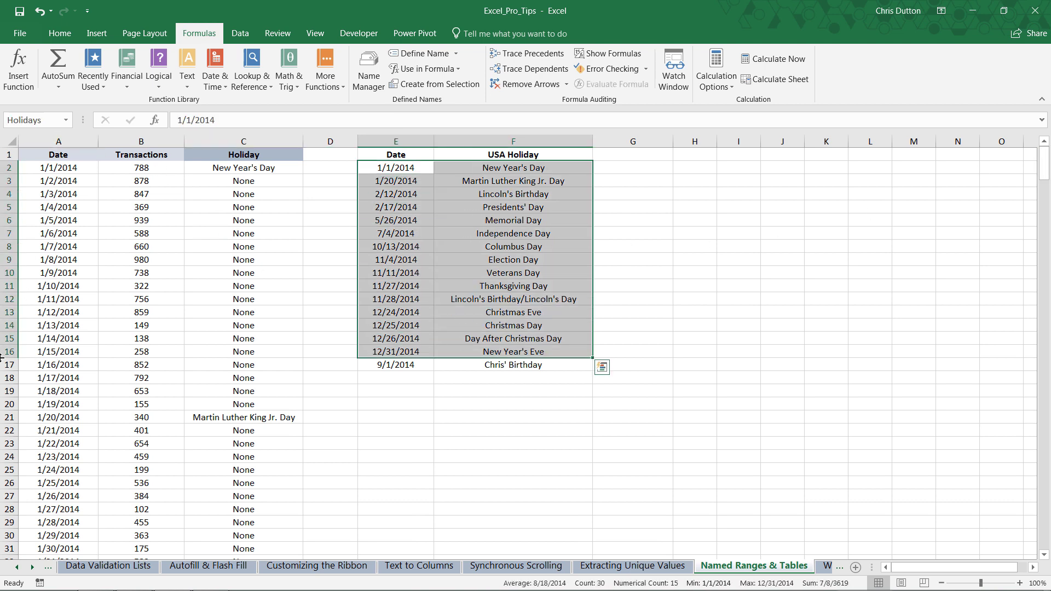
Delete the added date and birthday entry from E17:F17.
left_click(402, 363)
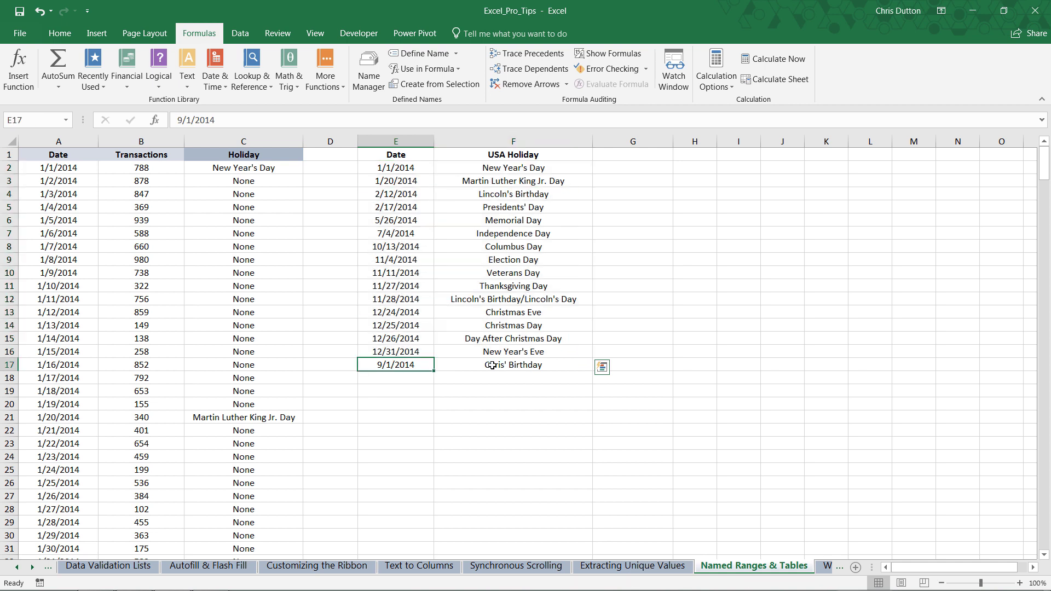
left_click(489, 365, "shift")
key("Delete")
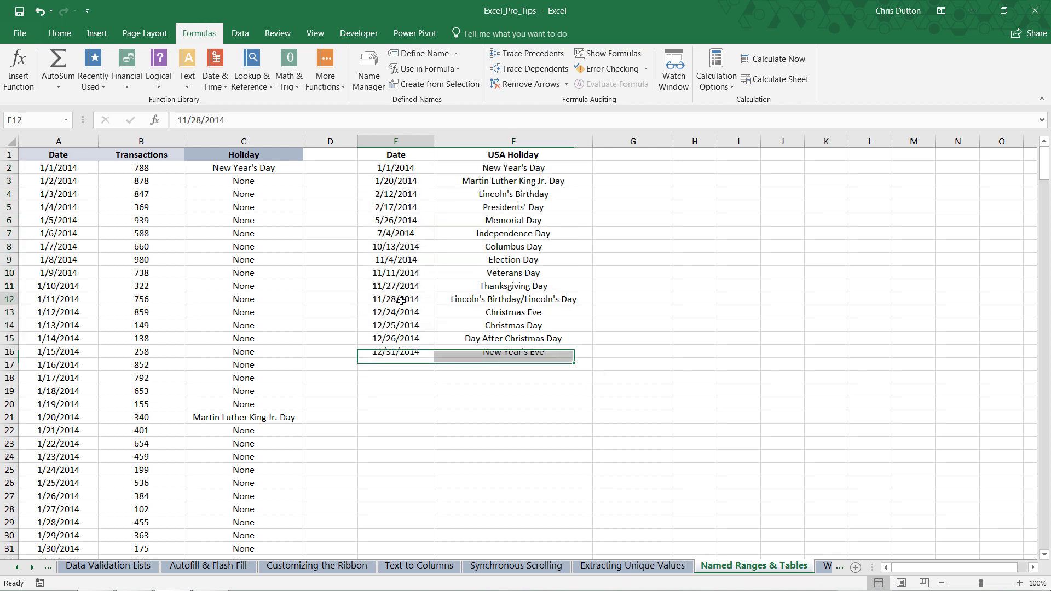
left_click(404, 300)
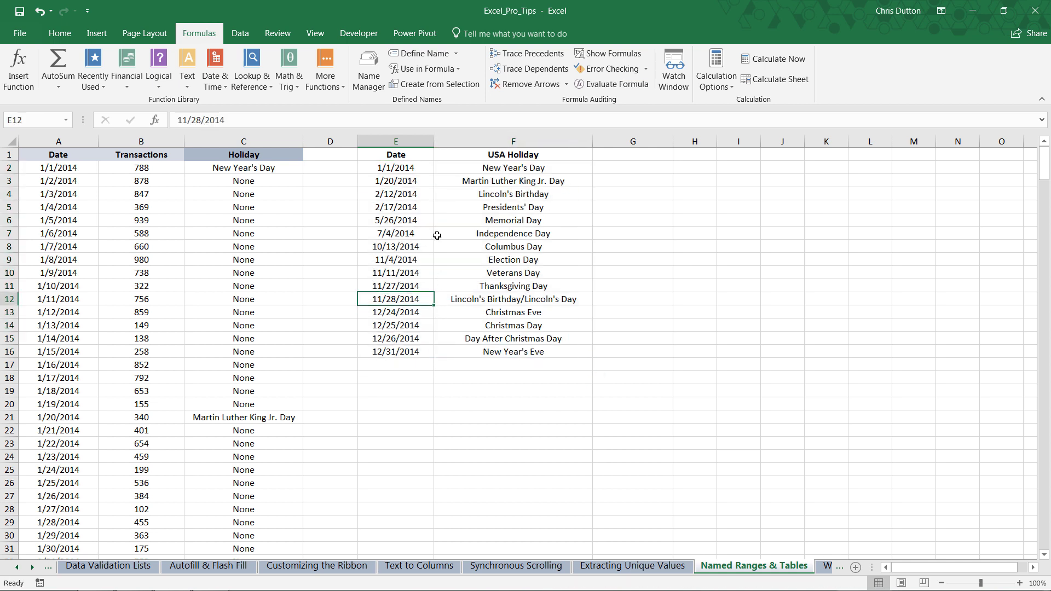
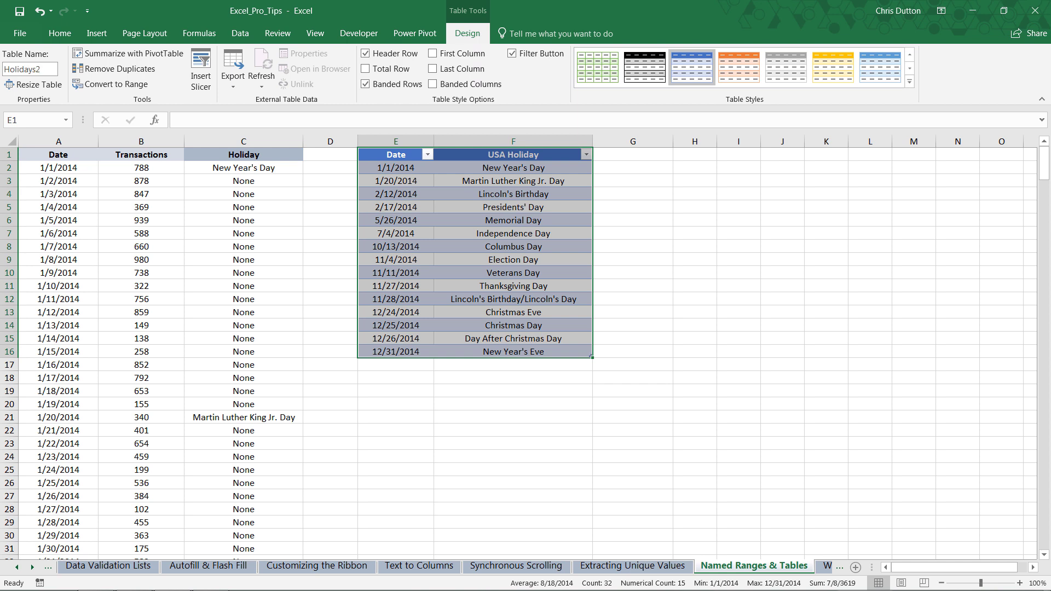
Confirm Holidays2 as the name of the holiday table in E1:F16.
key("Return")
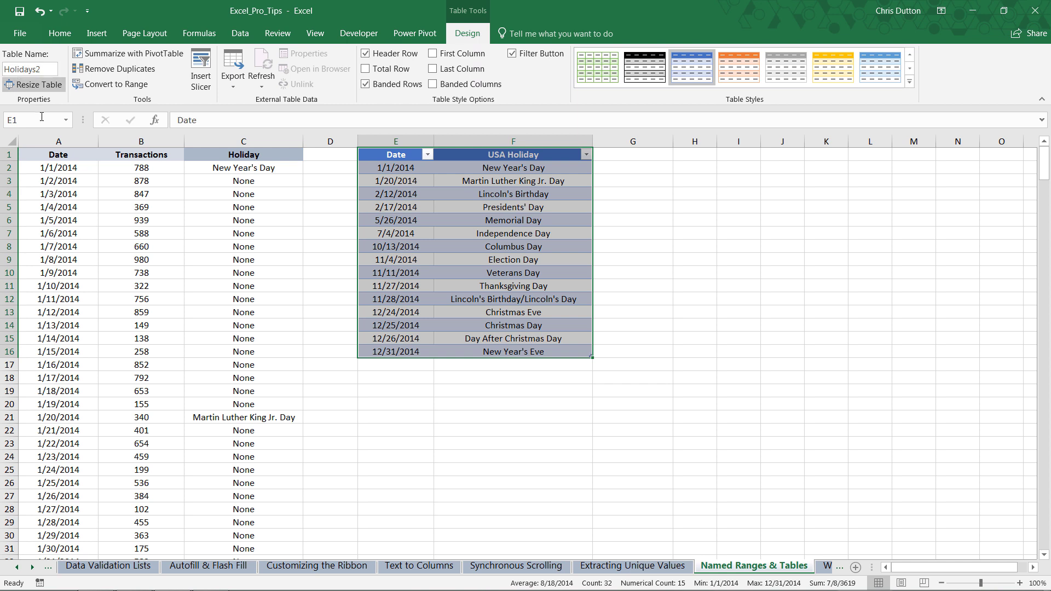
Change the VLOOKUP table array in C2 to the Holidays2 table and fill the formula down the Holiday column.
left_click(240, 170)
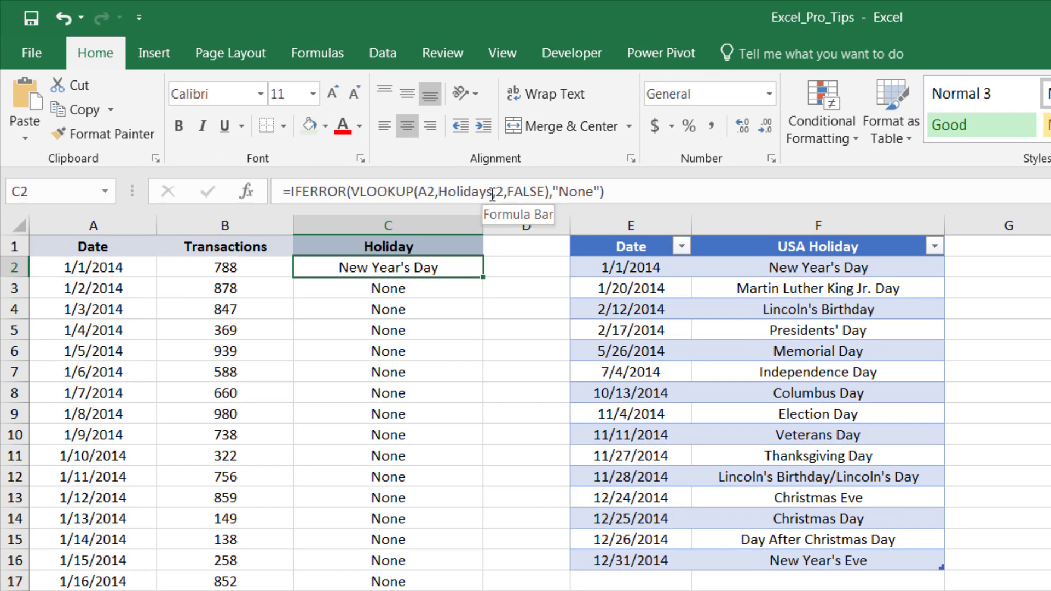
left_click(315, 127)
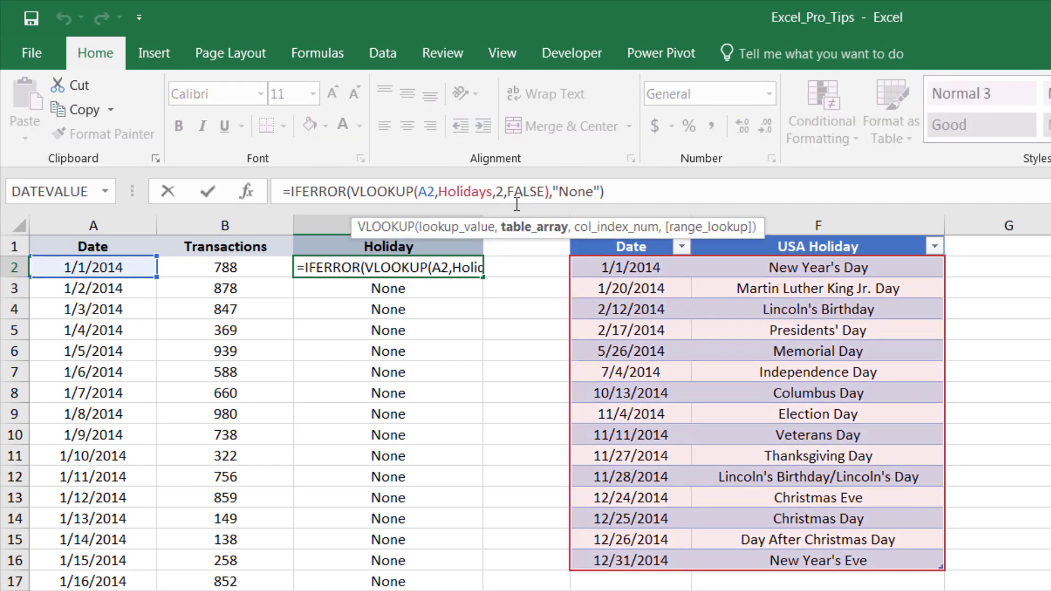
key("BackSpace")
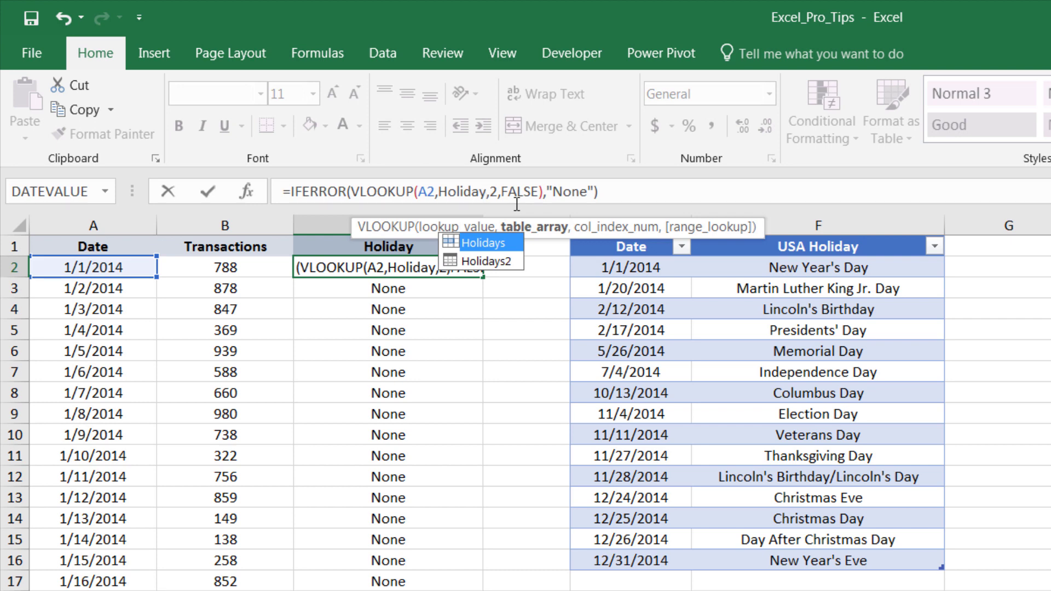
left_click(488, 259)
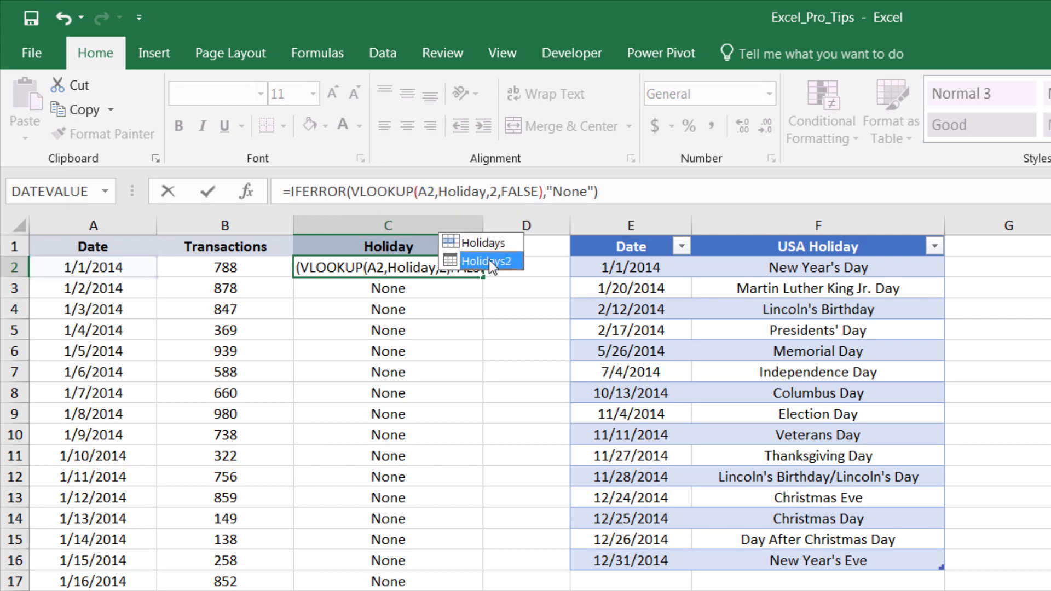
double_click(488, 260)
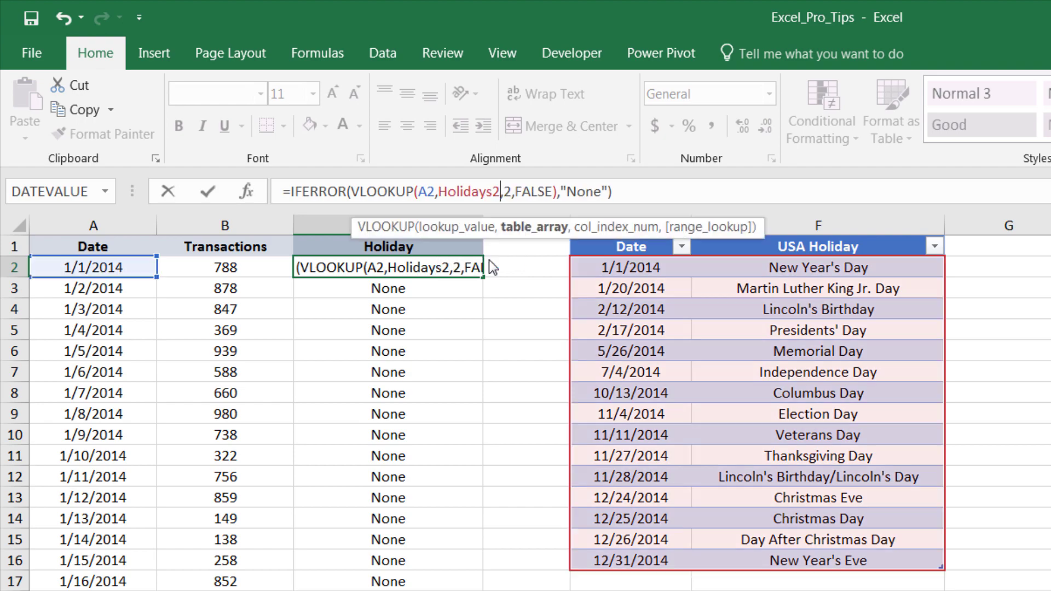
key("Return")
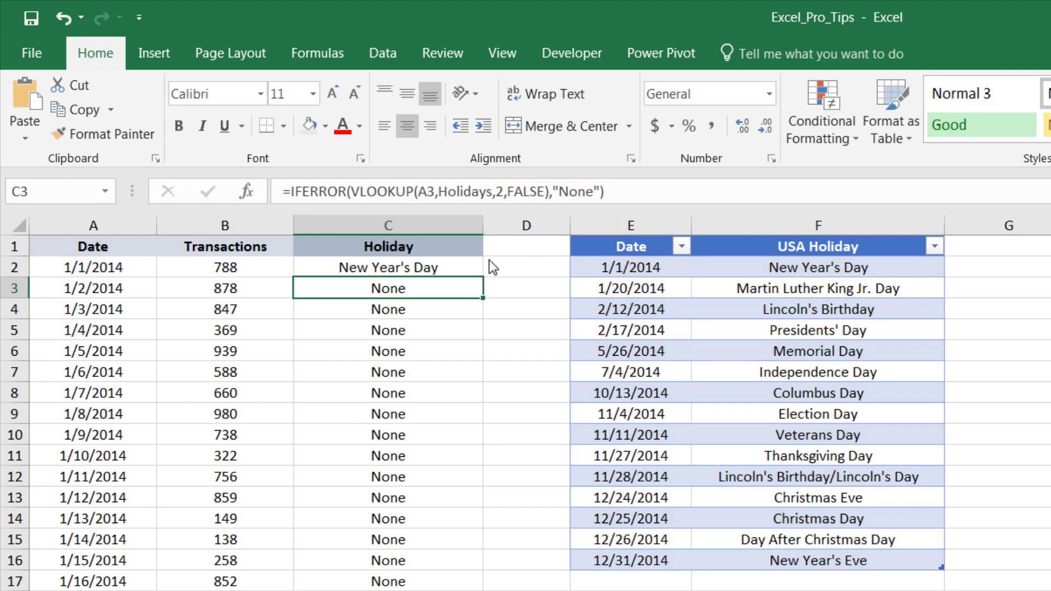
left_click(460, 260)
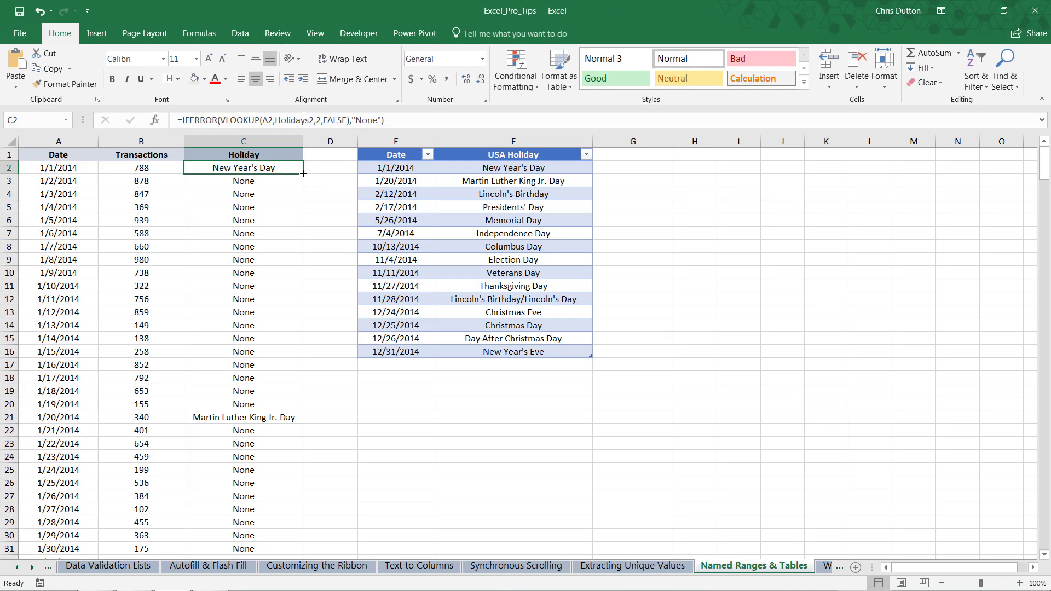
double_click(303, 174)
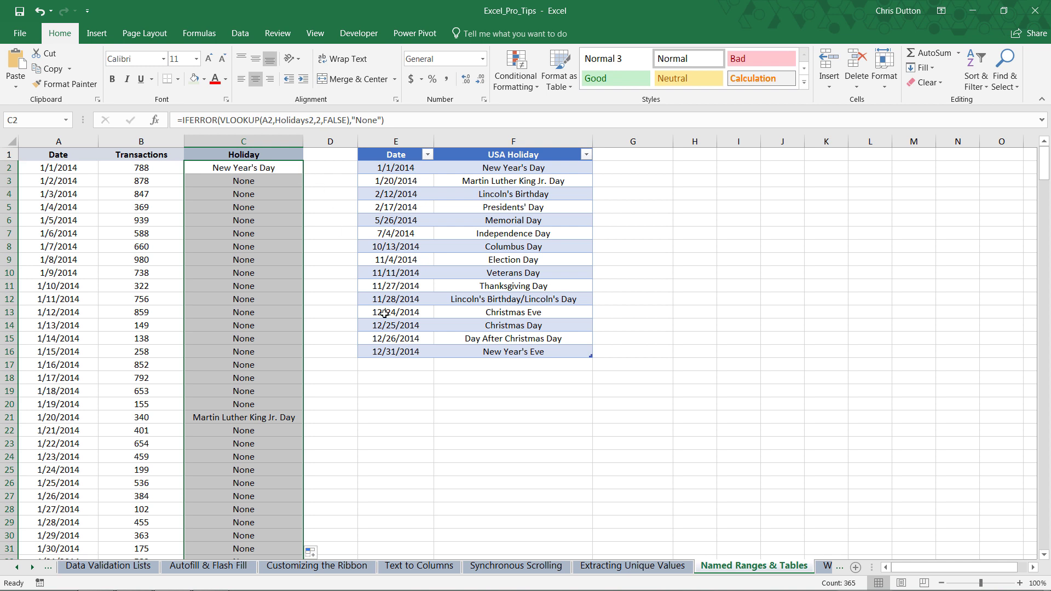
Append the date 9/1/2014 with a personal birthday entry as a new row directly below the Holidays2 table.
left_click(395, 366)
type("9/1/2014")
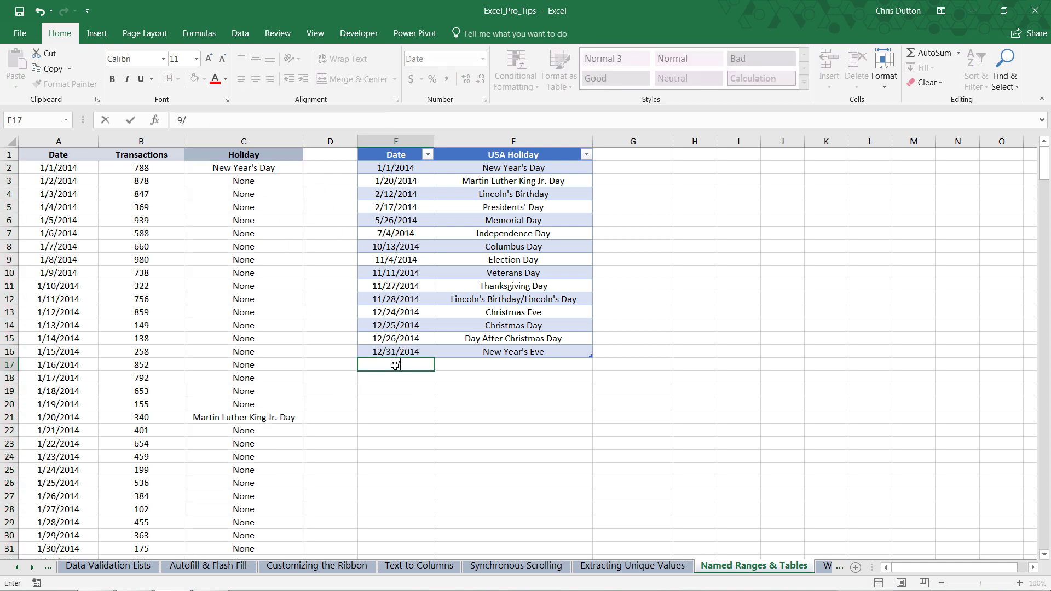
key("Return")
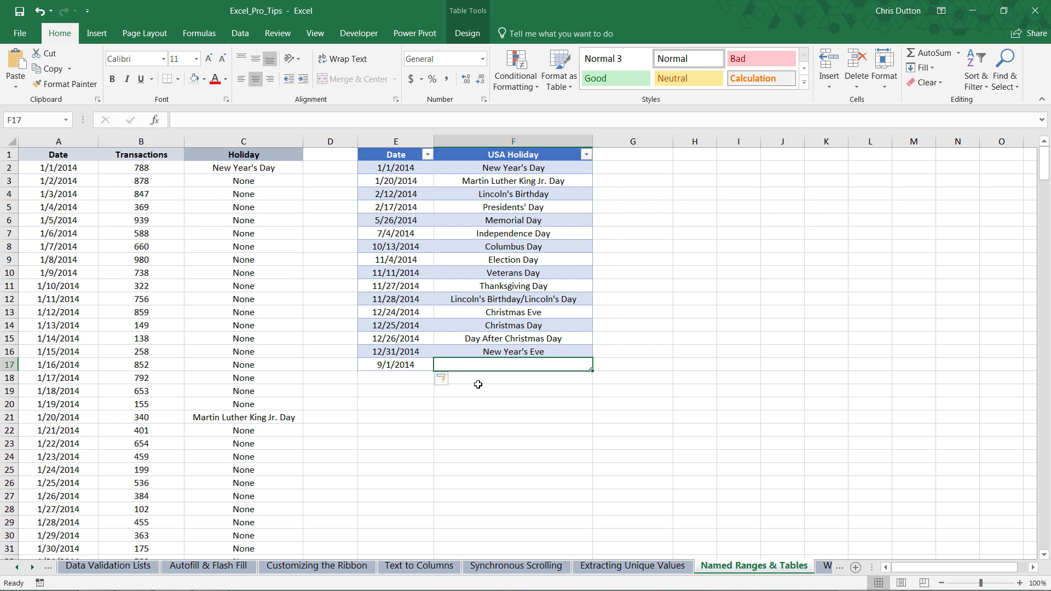
type("Chris' Birthda")
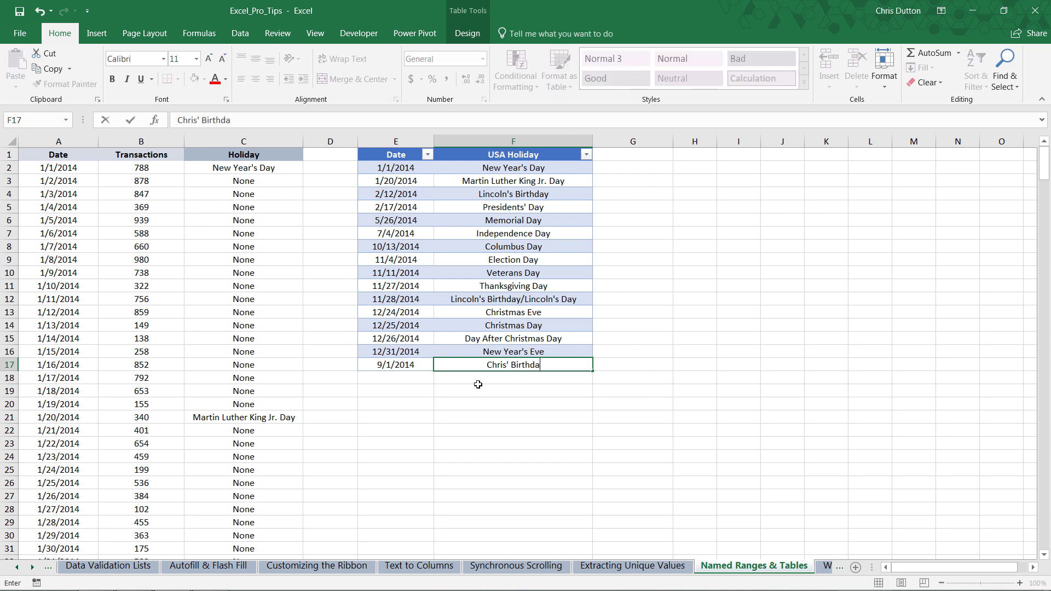
type("y")
key("Return")
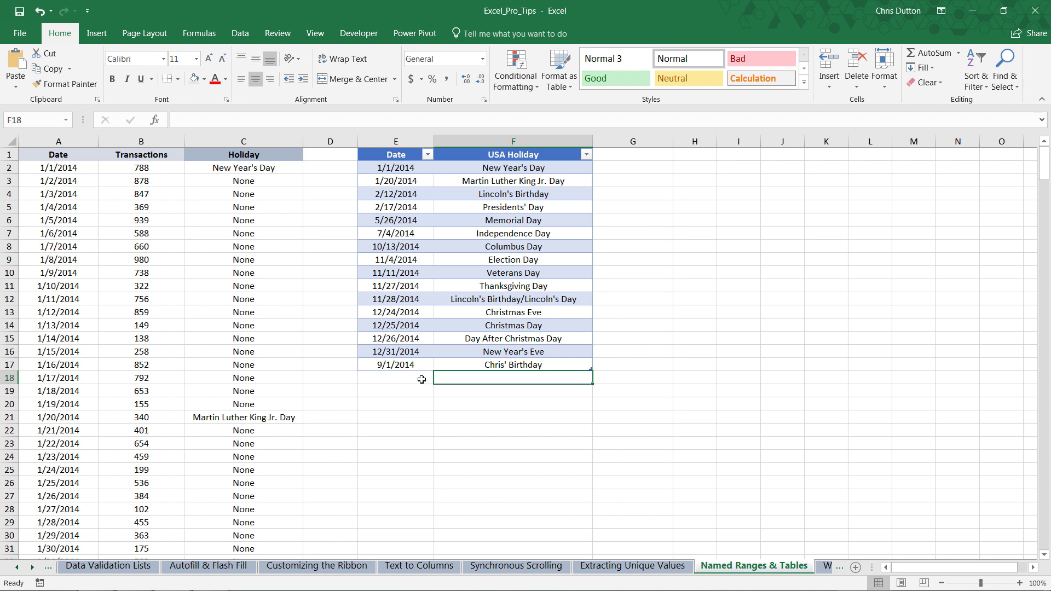
Check the Holiday column's result for 9/1/2014 in row 245.
left_click(265, 432)
scroll(258, 437, "down", 20)
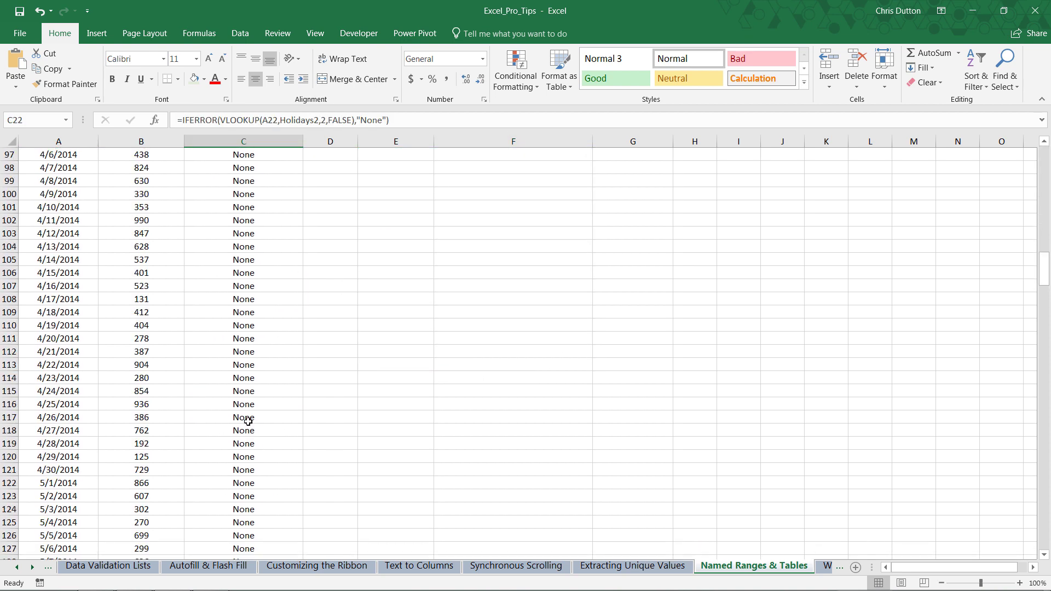
scroll(248, 421, "down", 20)
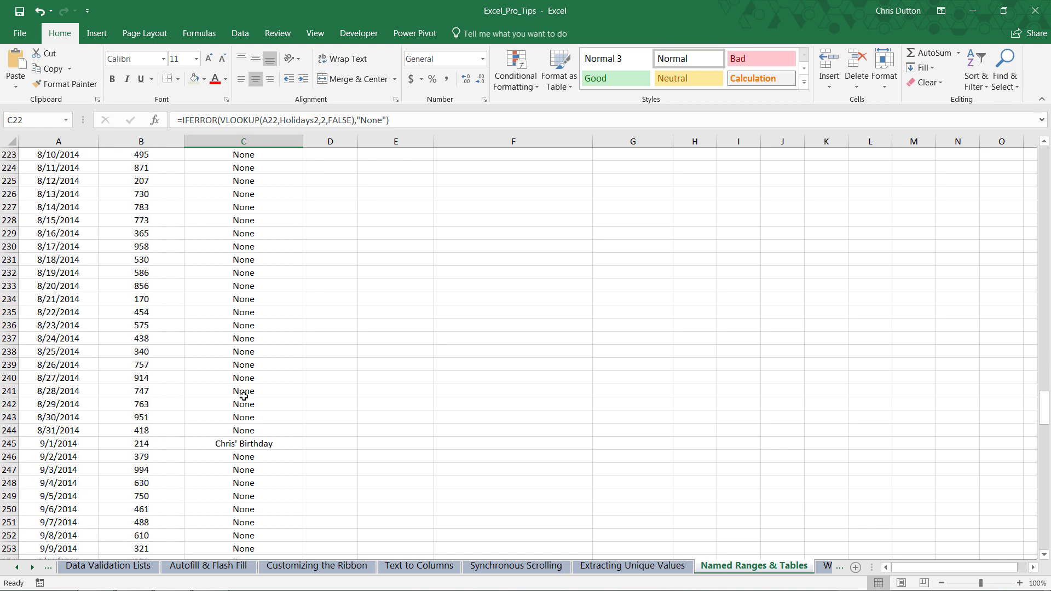
scroll(243, 395, "down", 3)
left_click(83, 327)
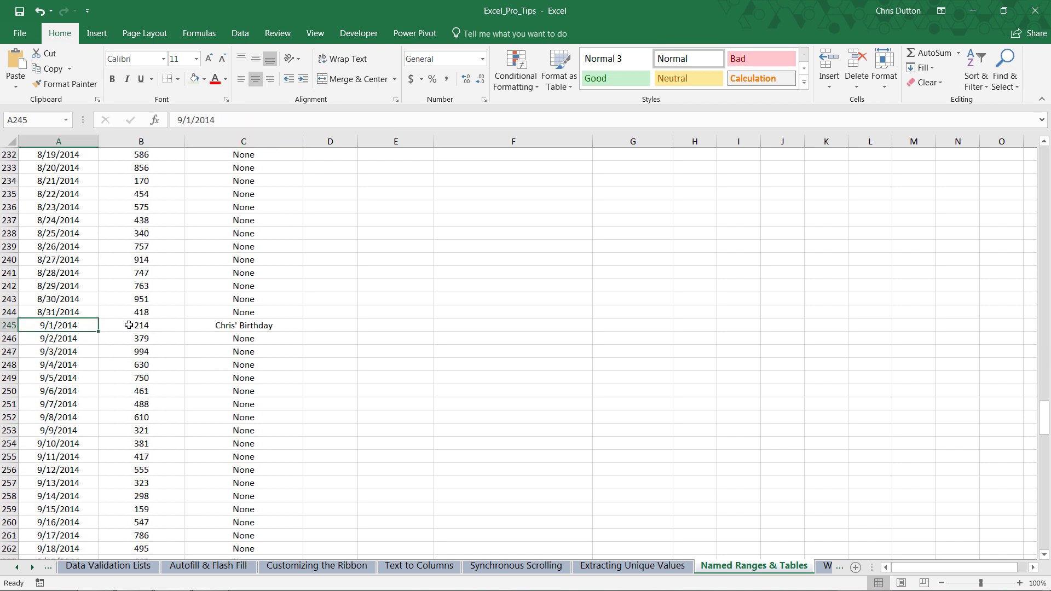
left_click_drag(129, 325, 223, 326)
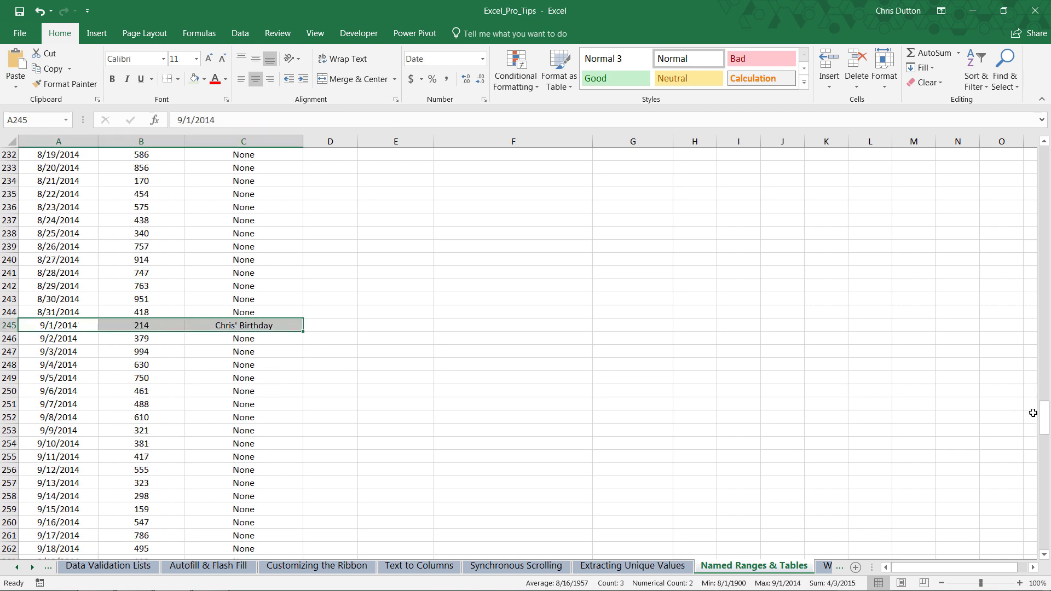
left_click_drag(1033, 412, 1037, 142)
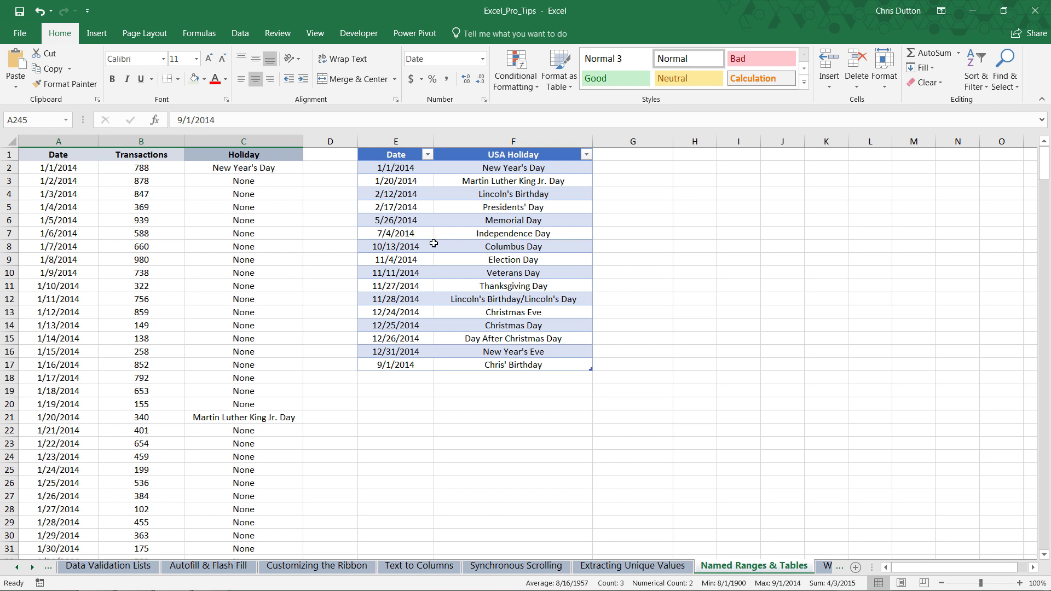
Select the table's Date header cell and examine how the table headers behave when moving down the sheet.
scroll(470, 242, "down", 1)
scroll(471, 243, "up", 1)
scroll(482, 252, "down", 1)
scroll(483, 252, "up", 1)
left_click(400, 156)
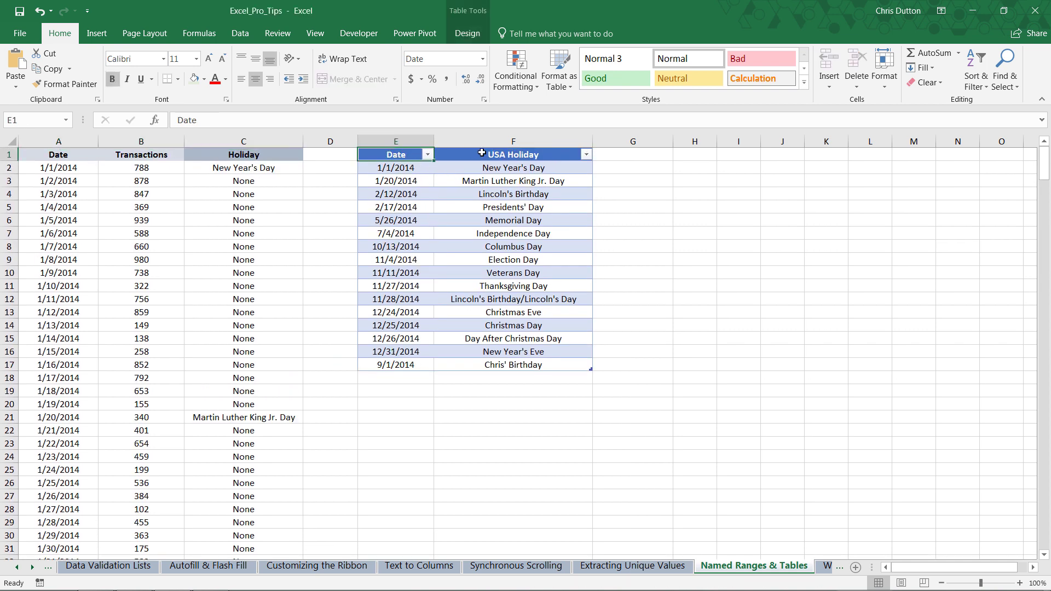
scroll(515, 168, "down", 1)
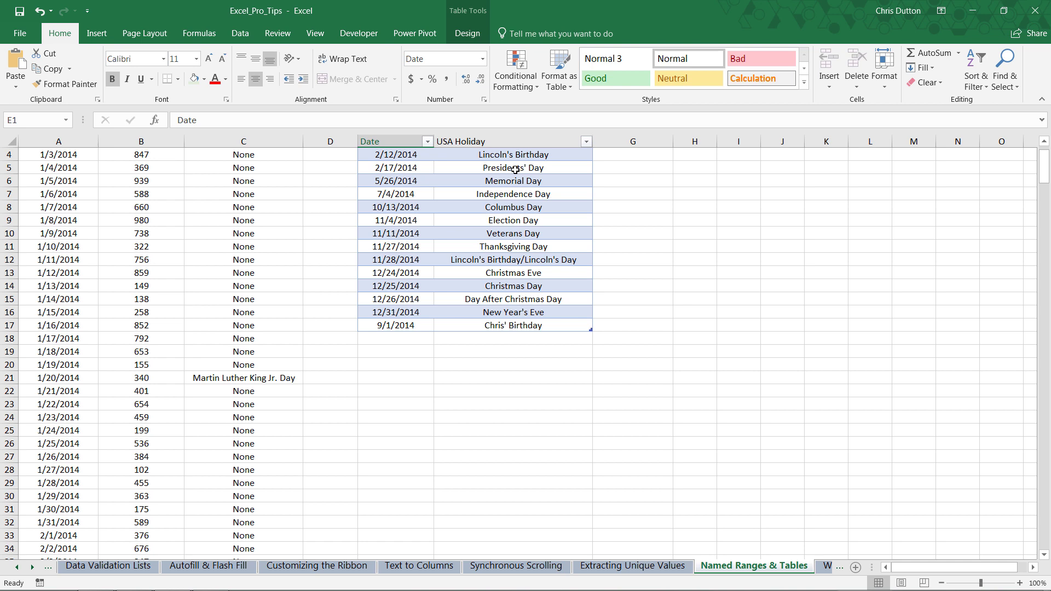
scroll(515, 170, "down", 1)
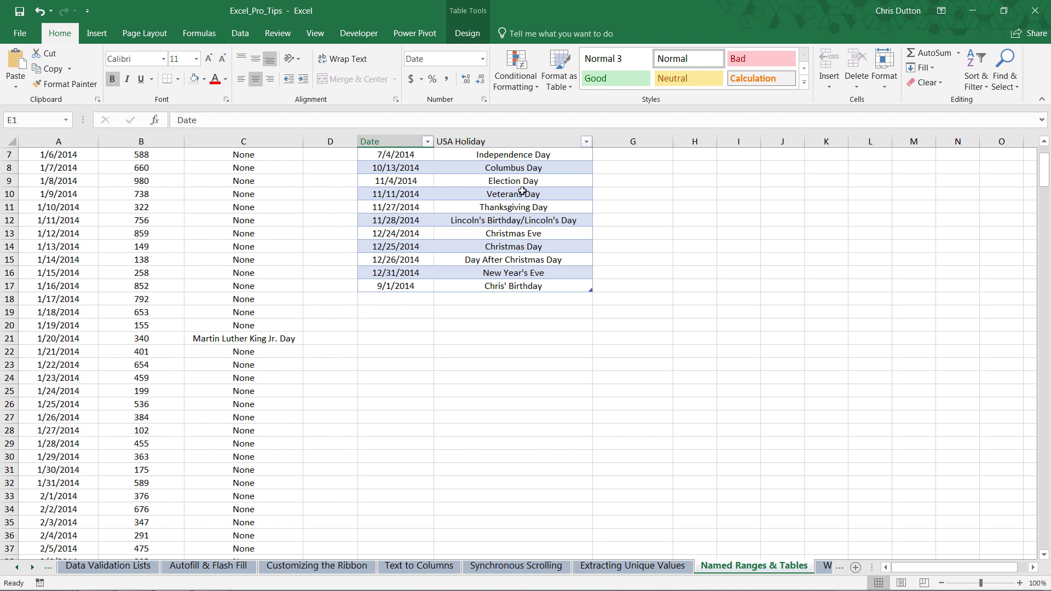
scroll(522, 192, "down", 2)
scroll(522, 194, "up", 1)
scroll(523, 195, "up", 3)
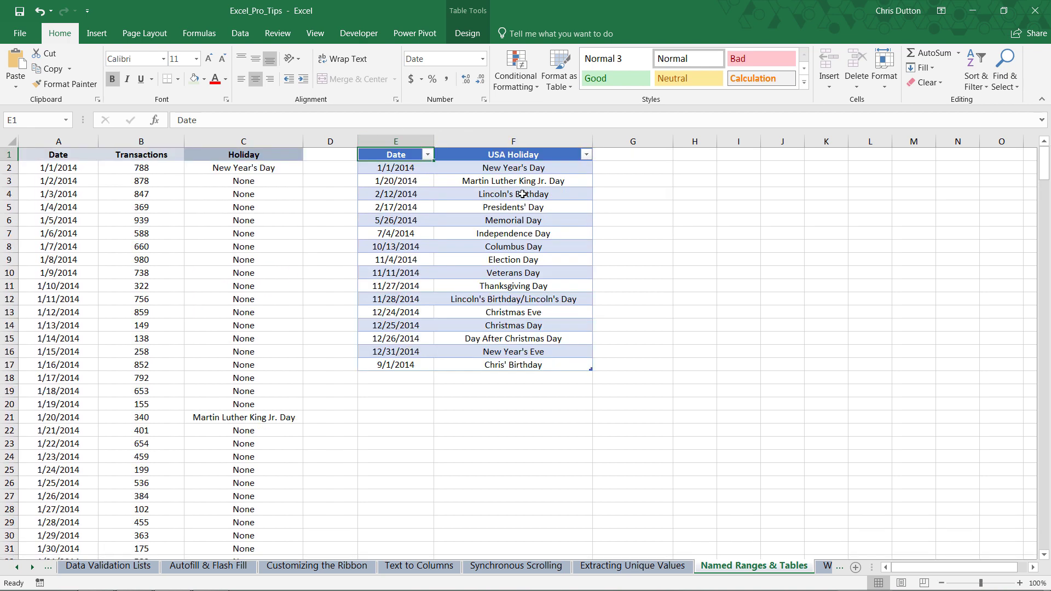